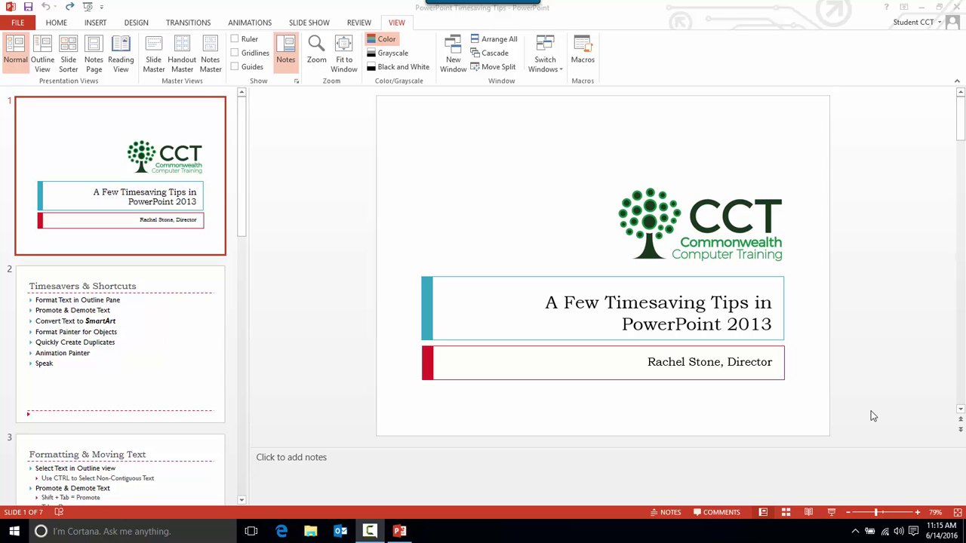
# - Go to the Timesavers & Shortcuts slide and show the presentation in Outline View
pyautogui.click(123, 352)
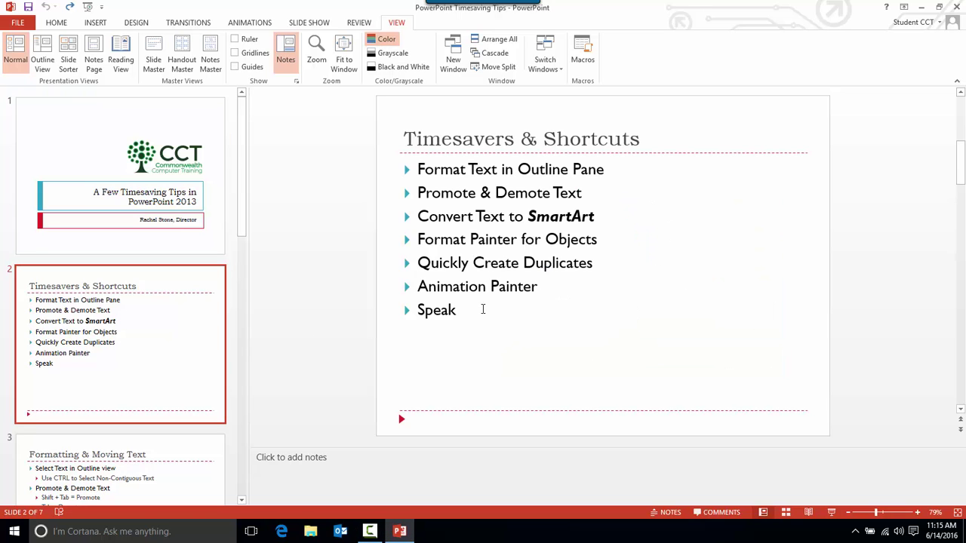
pyautogui.moveTo(419, 169); pyautogui.dragTo(593, 219)
pyautogui.click(464, 193)
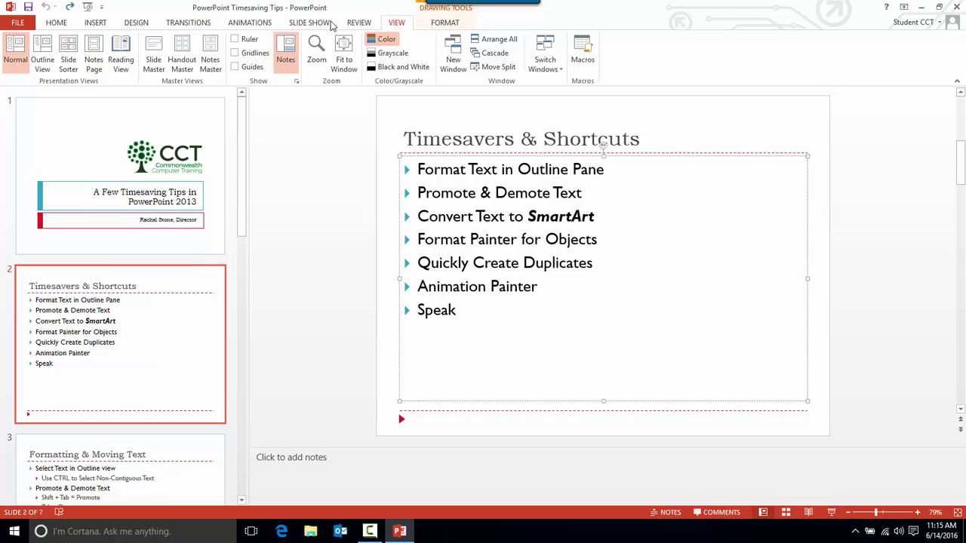
pyautogui.click(39, 66)
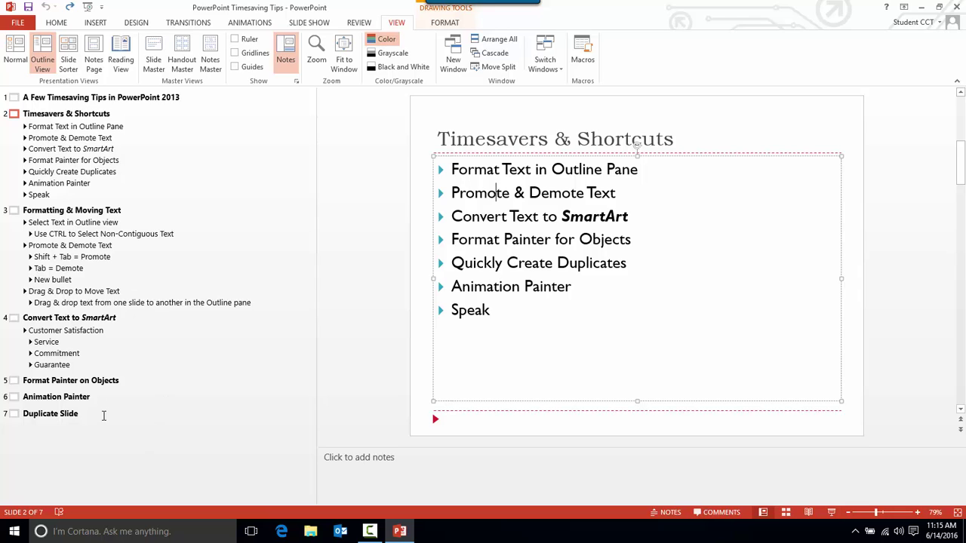
# - Enlarge the text in the outline pane by setting its zoom to 50%
pyautogui.click(150, 130)
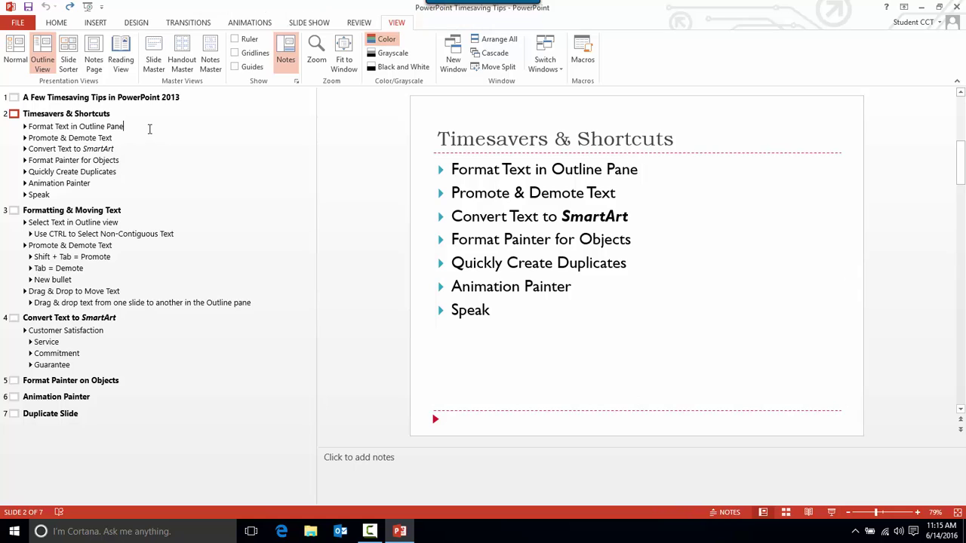
pyautogui.click(128, 162)
pyautogui.click(314, 51)
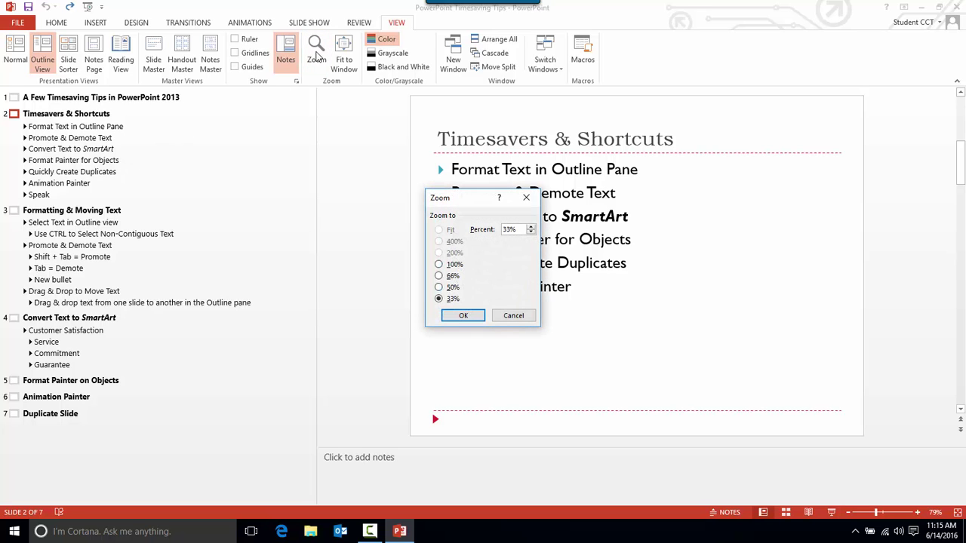
pyautogui.click(438, 288)
pyautogui.click(455, 317)
pyautogui.scroll(-1, 309, 312)
pyautogui.scroll(-1, 309, 314)
pyautogui.scroll(2, 314, 271)
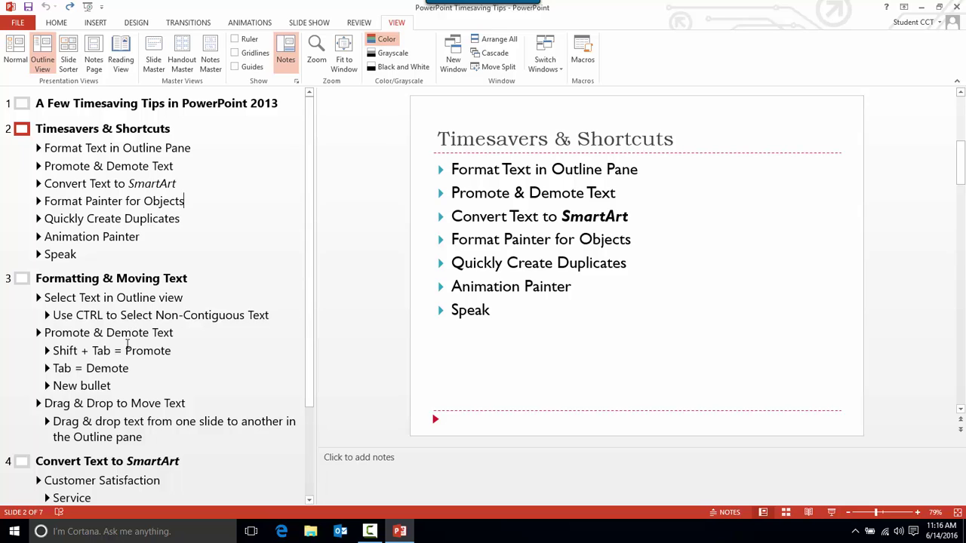
# - On the Formatting & Moving Text slide, make the Shift + Tab, New bullet and Drag & drop text sub-bullets bold and red
pyautogui.click(123, 316)
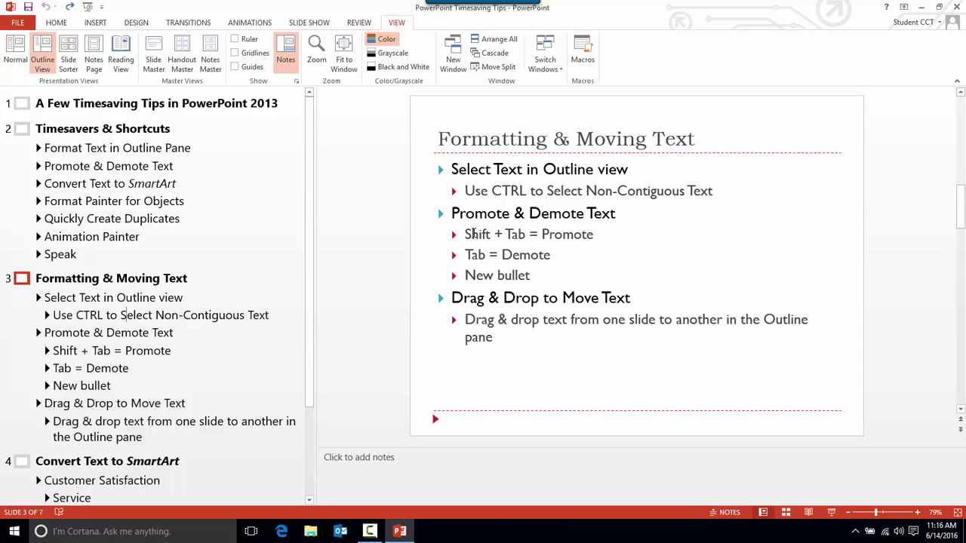
pyautogui.moveTo(468, 233); pyautogui.dragTo(540, 270)
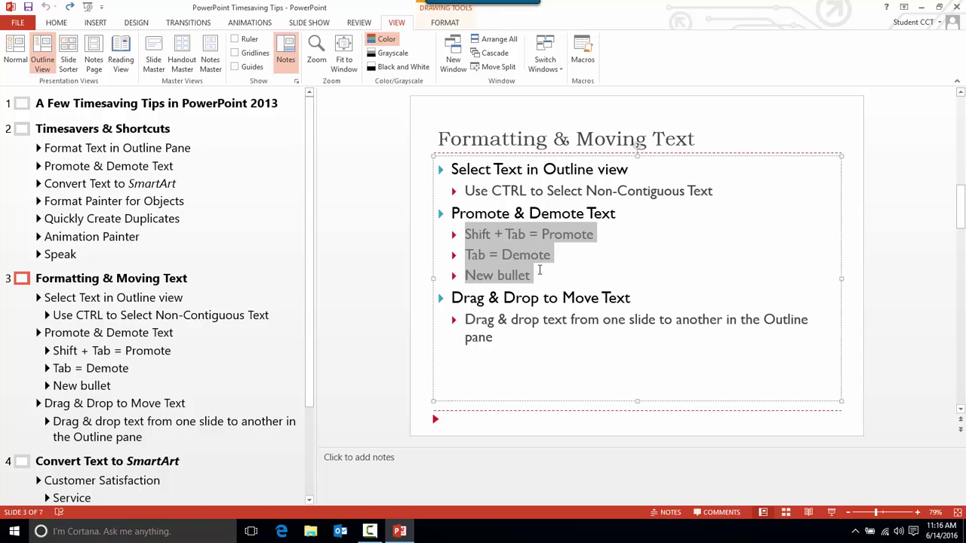
pyautogui.click(478, 235)
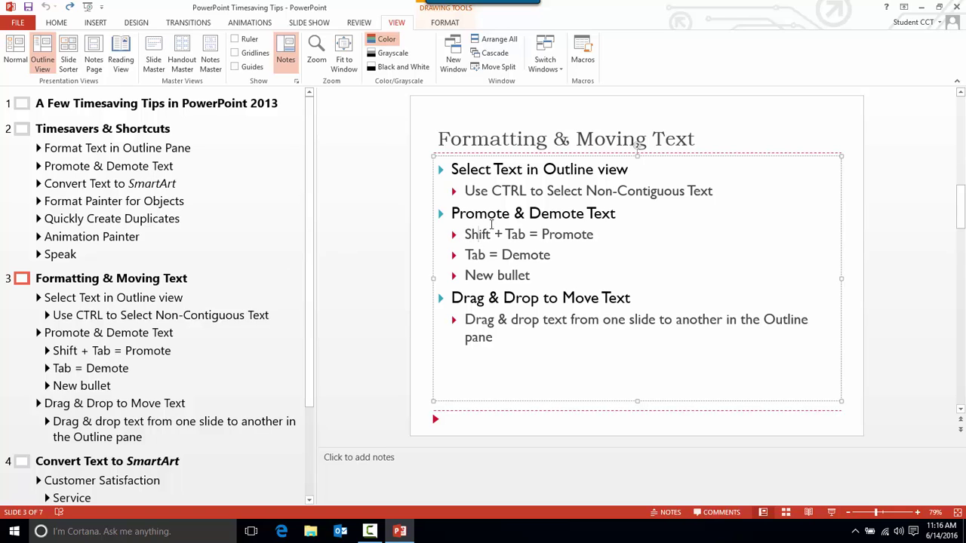
pyautogui.moveTo(465, 234); pyautogui.dragTo(608, 235)
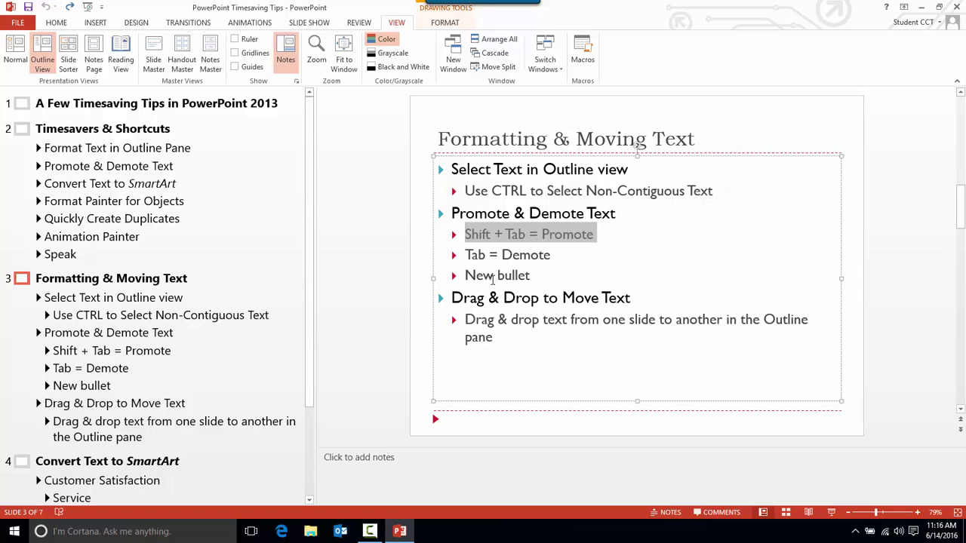
pyautogui.moveTo(467, 276); pyautogui.dragTo(541, 280)
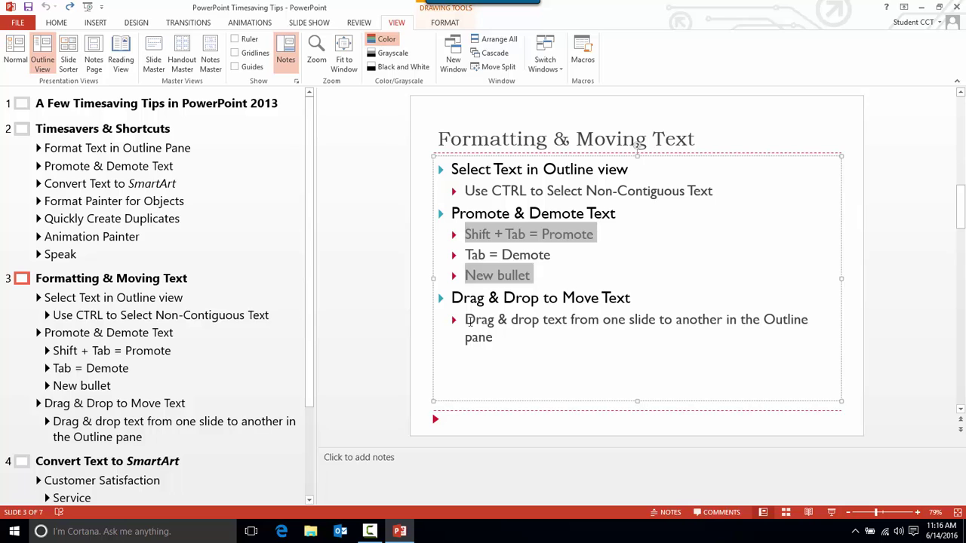
pyautogui.moveTo(469, 320); pyautogui.dragTo(494, 338)
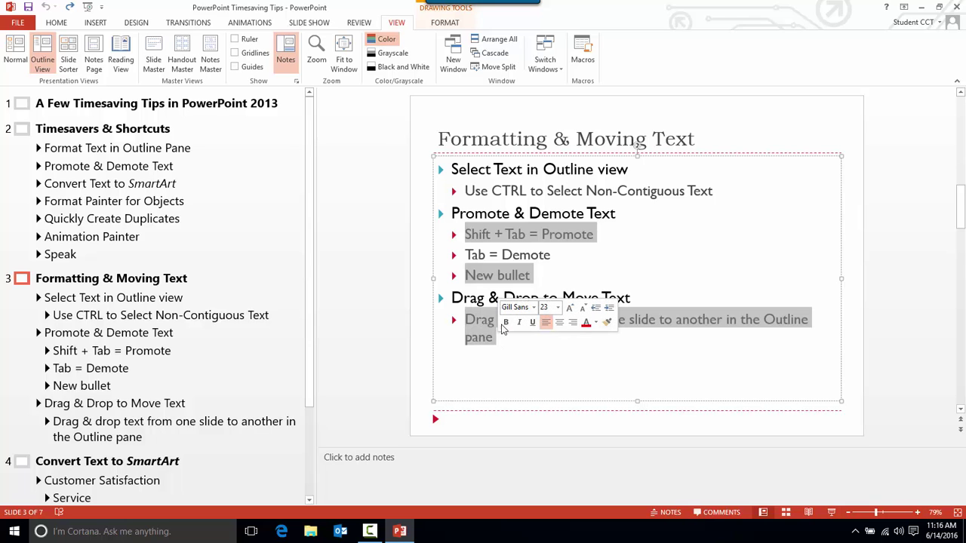
pyautogui.click(506, 323)
pyautogui.click(586, 322)
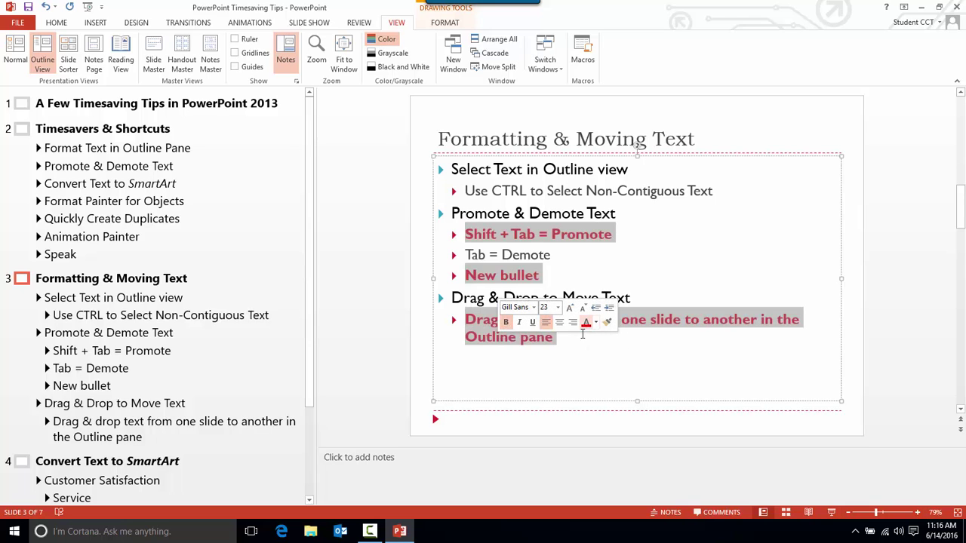
pyautogui.click(679, 362)
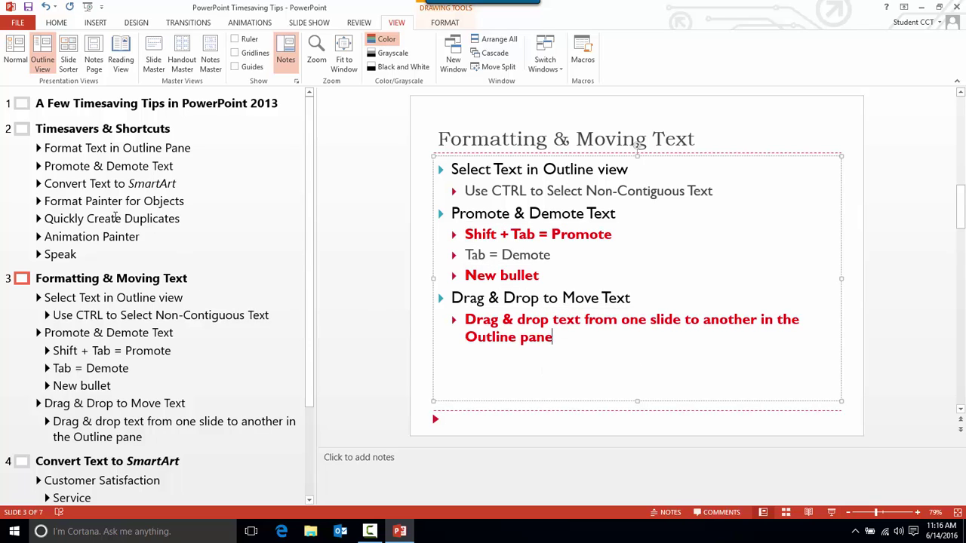
# - In slide 2's outline, select Promote & Demote Text together with Format Painter for Objects, and after that only the words Quickly and Duplicates
pyautogui.click(172, 246)
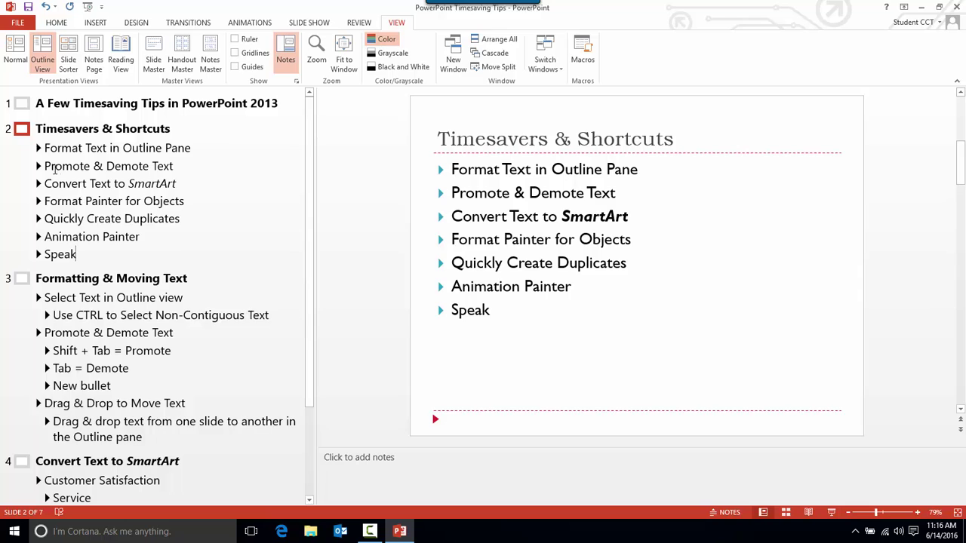
pyautogui.moveTo(44, 166); pyautogui.dragTo(175, 166)
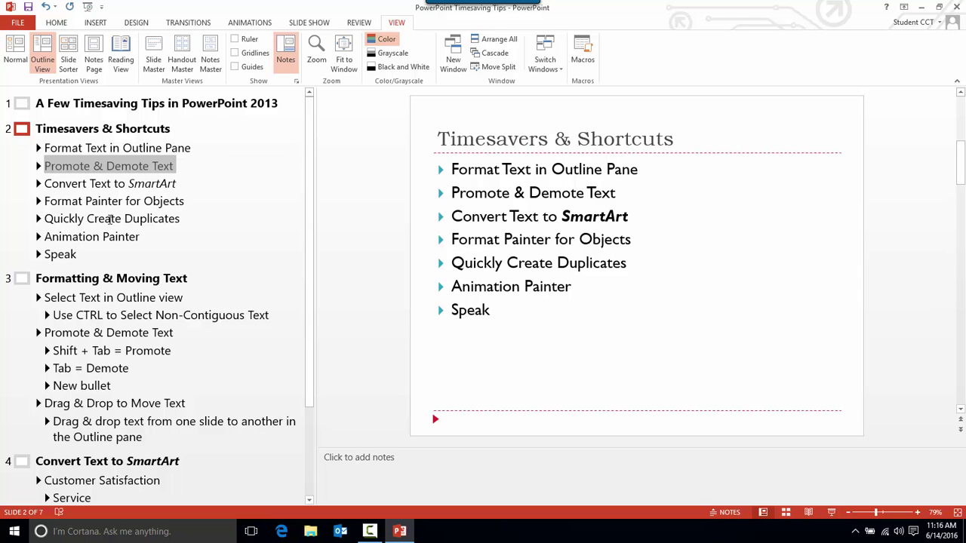
pyautogui.moveTo(47, 200); pyautogui.dragTo(181, 201)
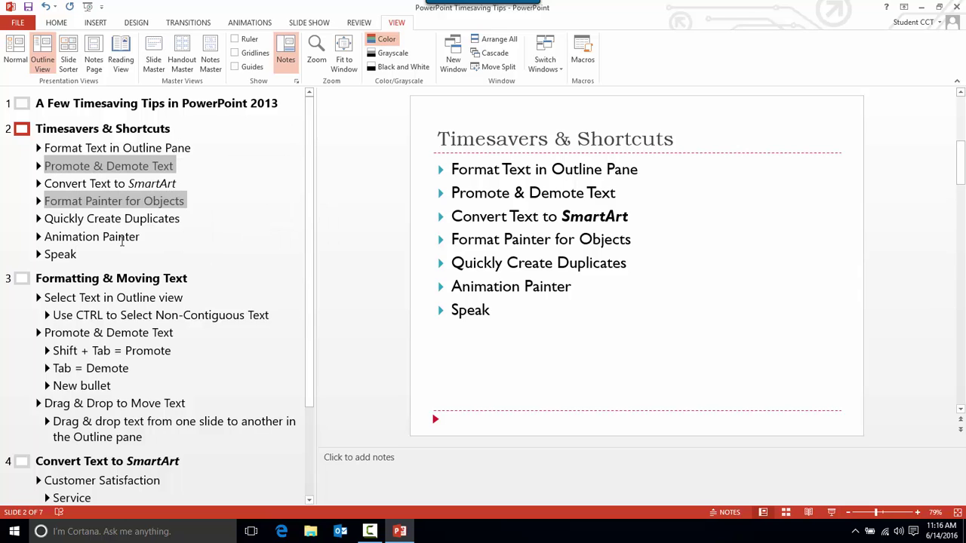
pyautogui.doubleClick(54, 218)
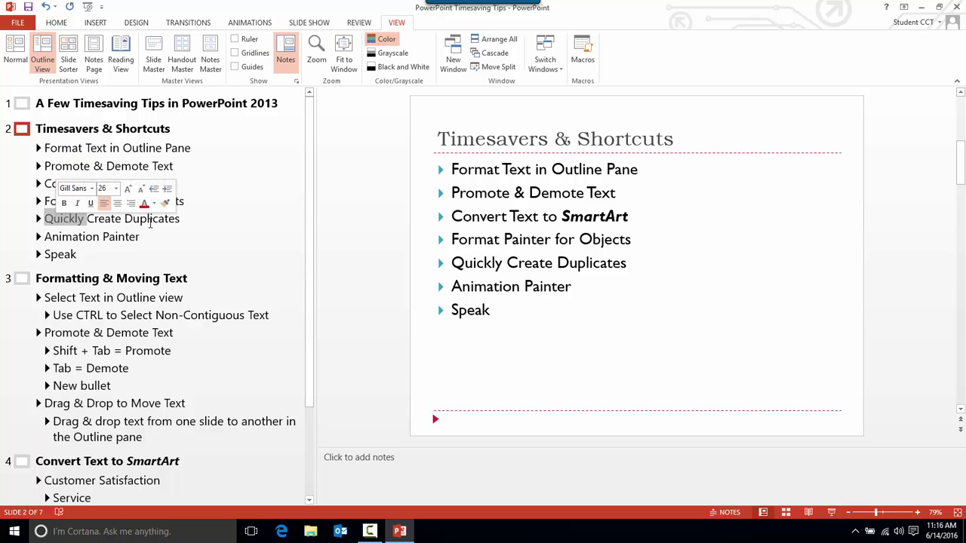
pyautogui.keyDown('ctrl'); pyautogui.doubleClick(151, 219); pyautogui.keyUp('ctrl')
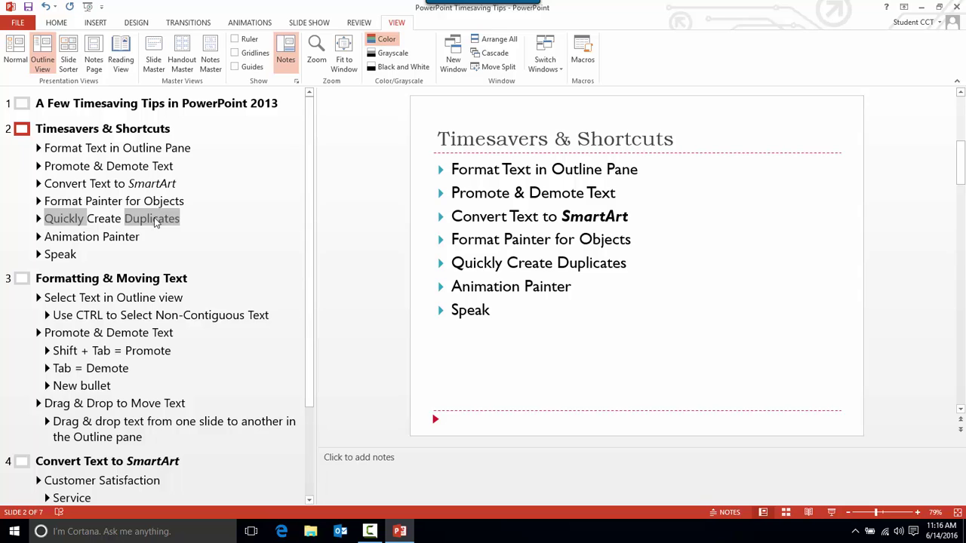
pyautogui.click(149, 351)
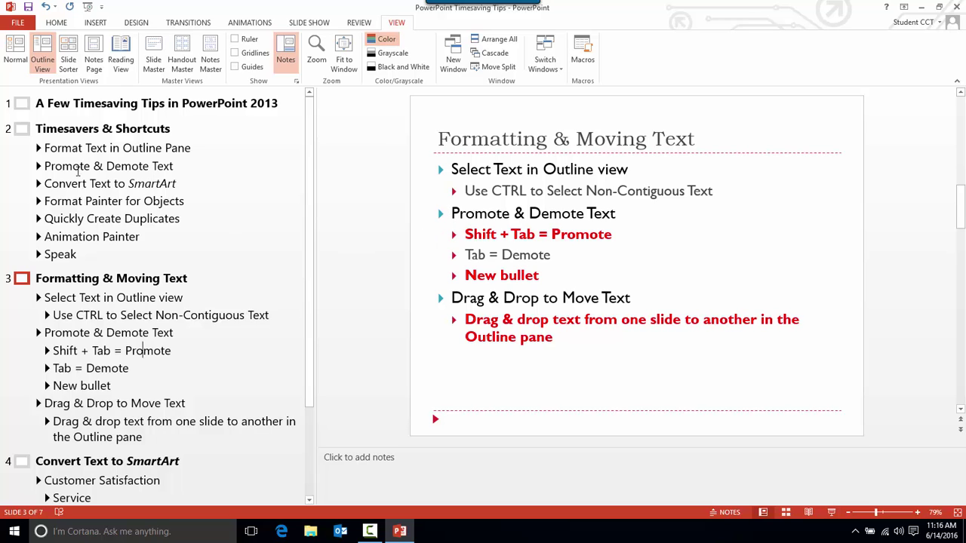
# - On slide 2, demote the Promote & Demote Text bullet three levels and promote it back to the first level
pyautogui.click(75, 166)
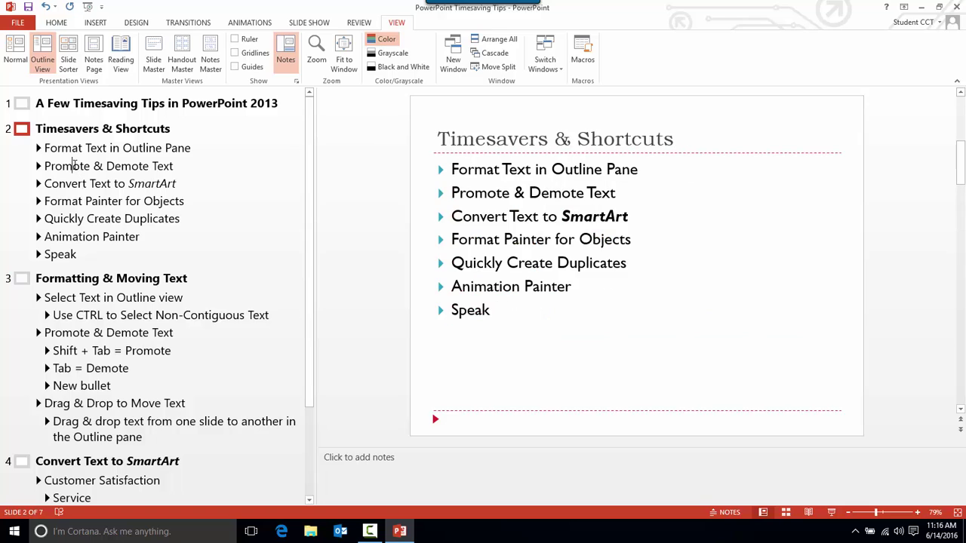
pyautogui.click(454, 193)
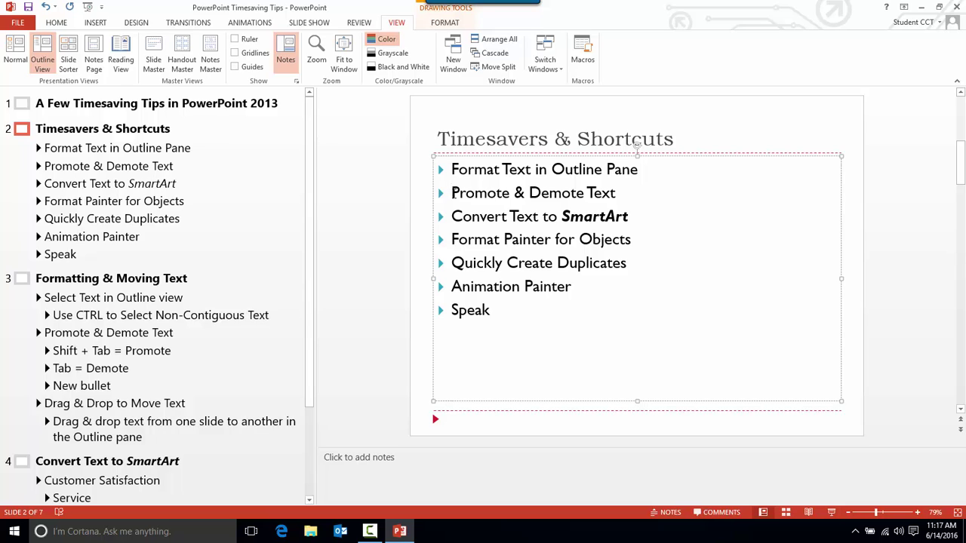
pyautogui.press('Tab')
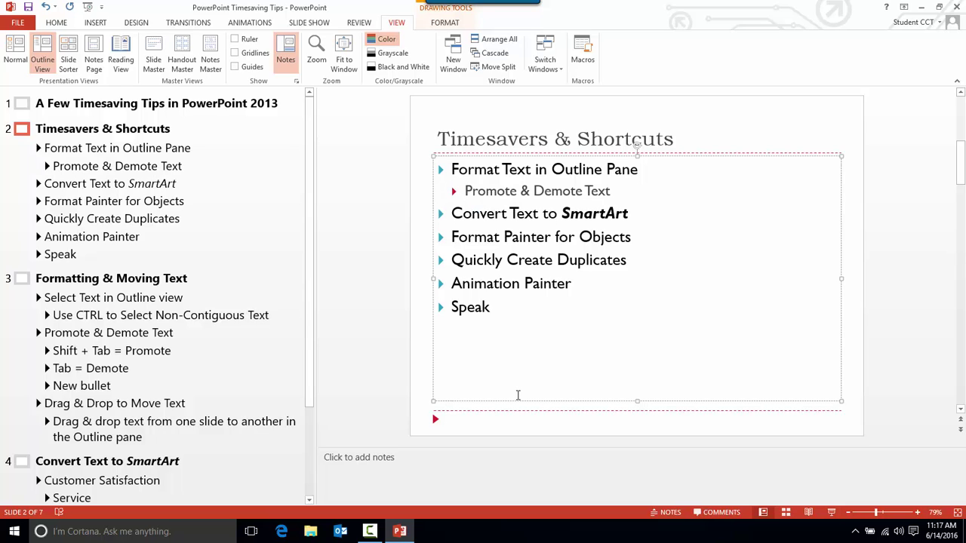
pyautogui.press('Tab')
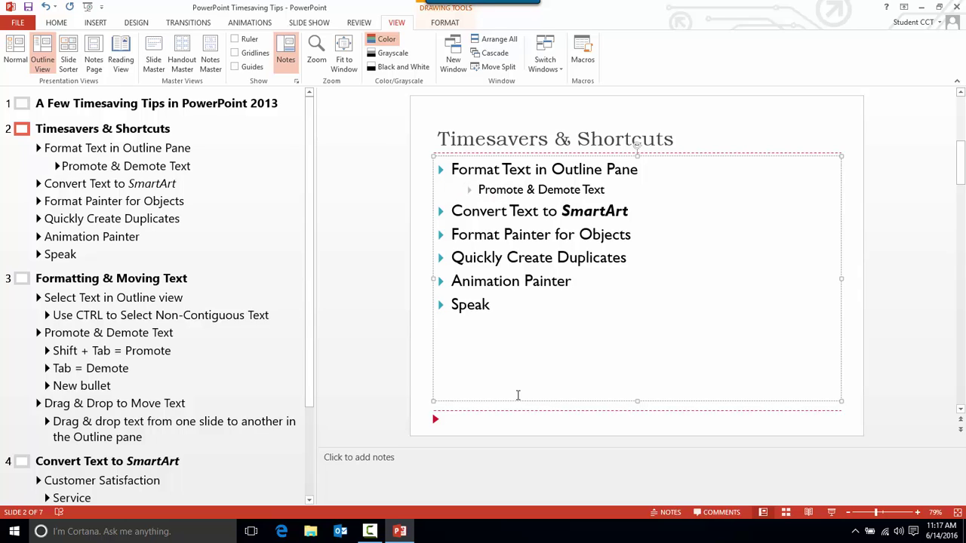
pyautogui.press('Tab')
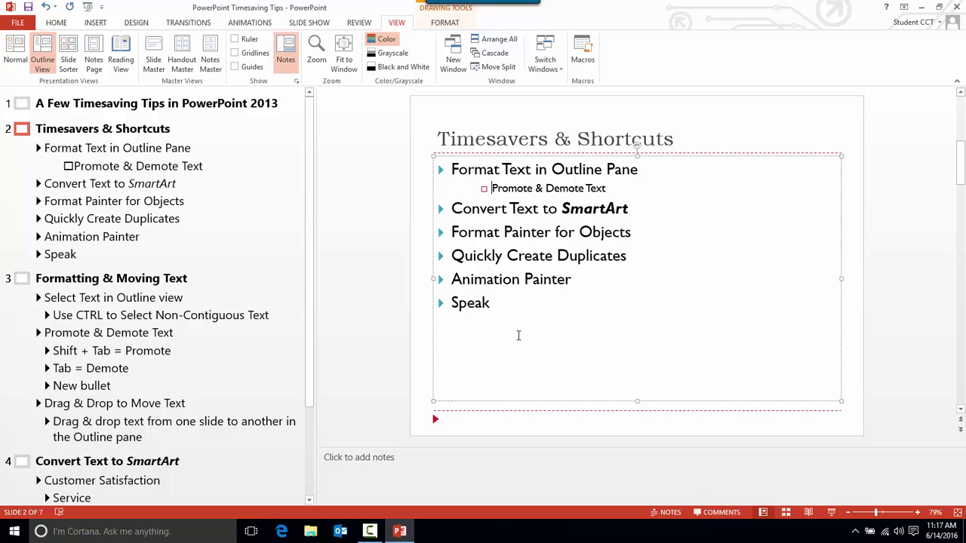
pyautogui.hotkey('shift', 'Tab')
pyautogui.hotkey('shift', 'Tab')
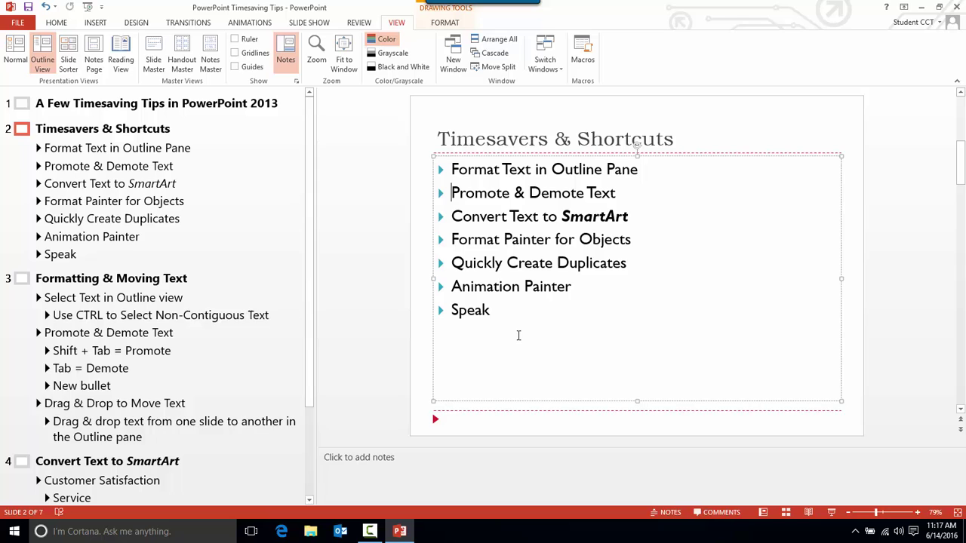
# - In the outline, demote slide 2's Convert Text to SmartArt bullet three levels and promote it back to the first level
pyautogui.click(46, 183)
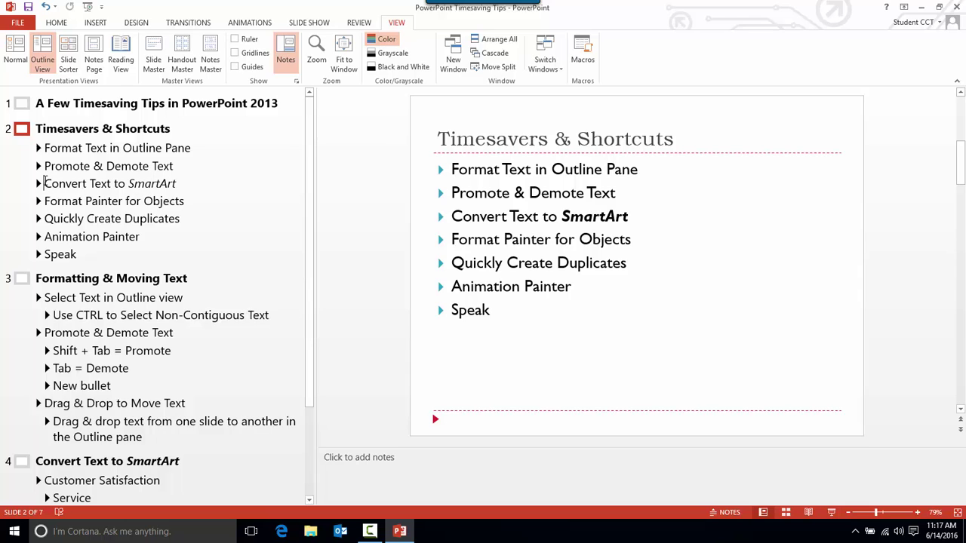
pyautogui.press('Tab')
pyautogui.press('Tab')
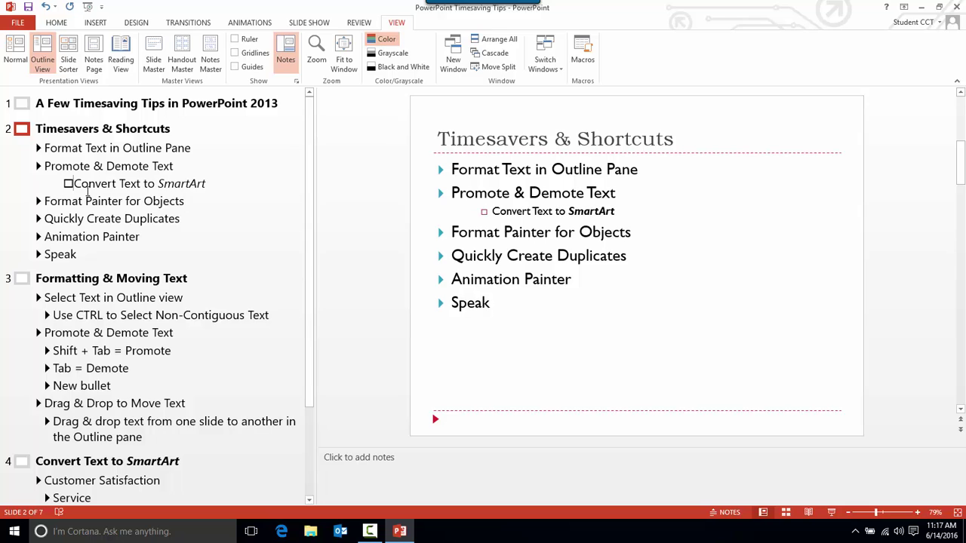
pyautogui.hotkey('shift', 'Tab')
pyautogui.hotkey('shift', 'Tab')
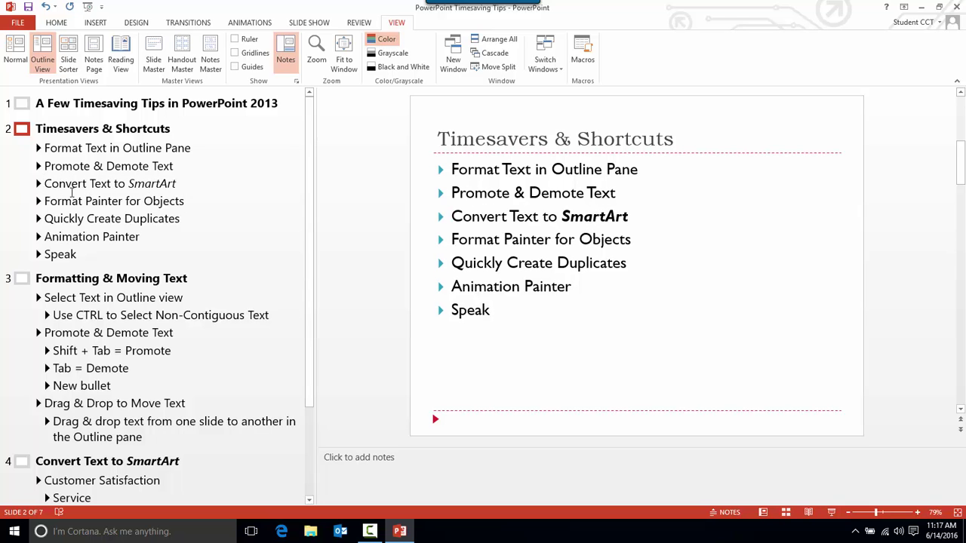
# - Promote the Convert Text to SmartArt bullet to a slide title of its own and demote it back to a bullet on slide 2
pyautogui.hotkey('shift', 'Tab')
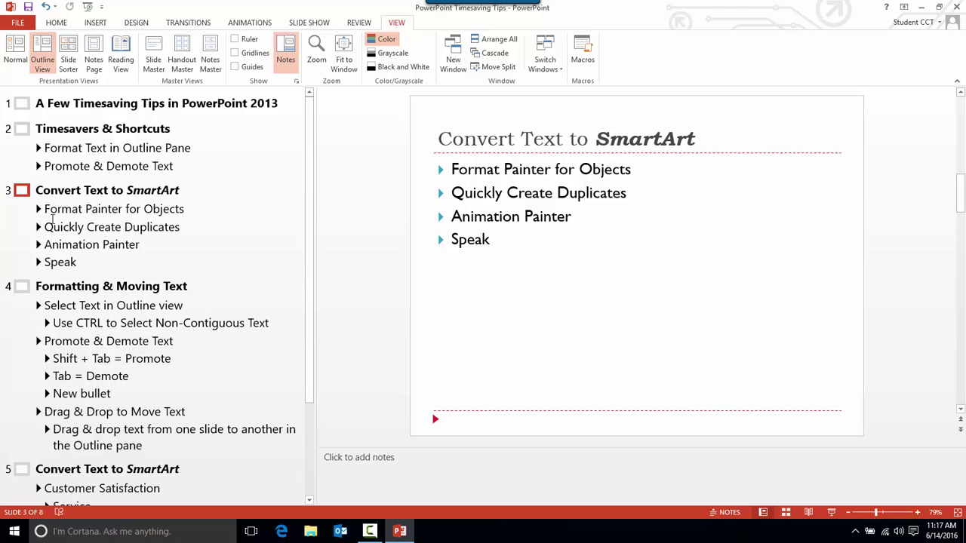
pyautogui.press('Tab')
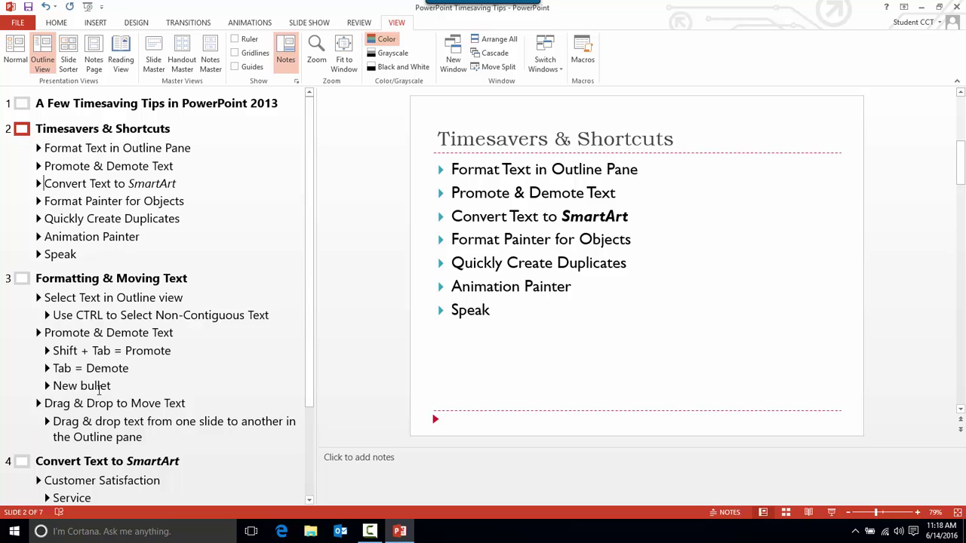
# - In the outline, move slide 3's Drag & Drop to Move Text bullet and its sub-bullet onto their own lines after Speak on slide 2
pyautogui.click(113, 385)
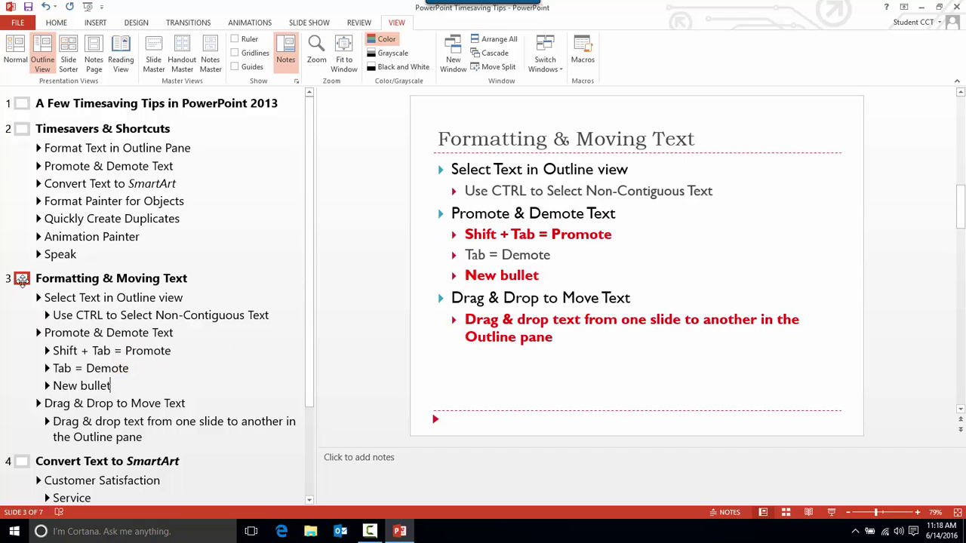
pyautogui.click(45, 403)
pyautogui.click(38, 404)
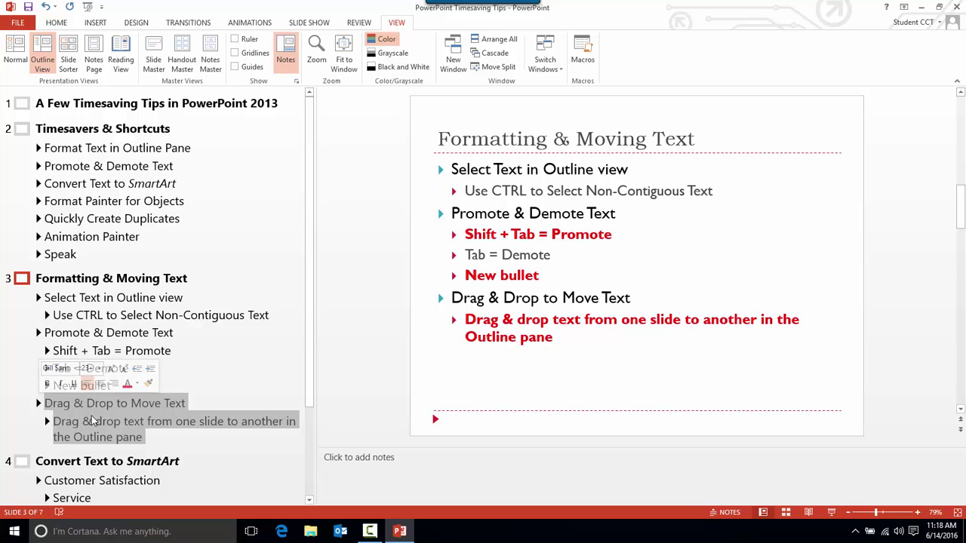
pyautogui.moveTo(108, 341); pyautogui.dragTo(106, 266)
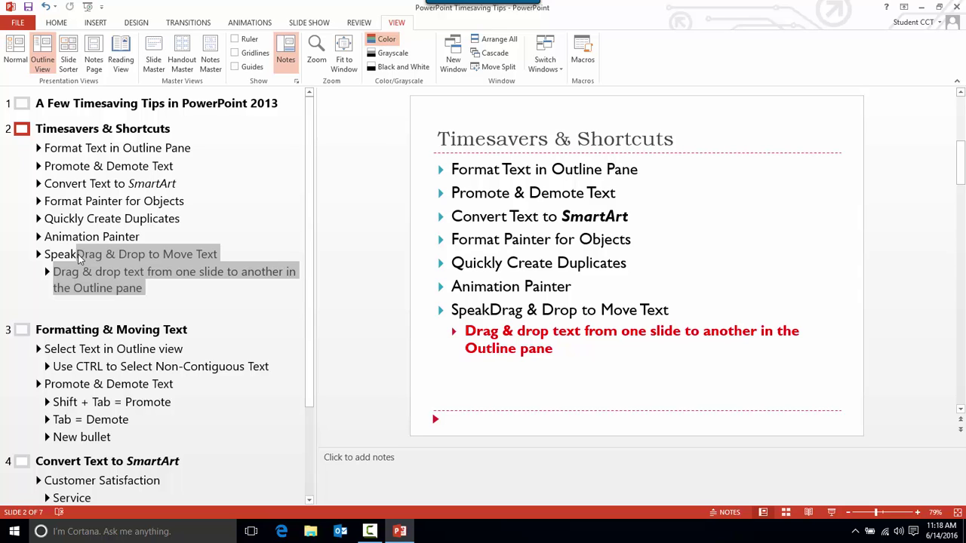
pyautogui.click(78, 257)
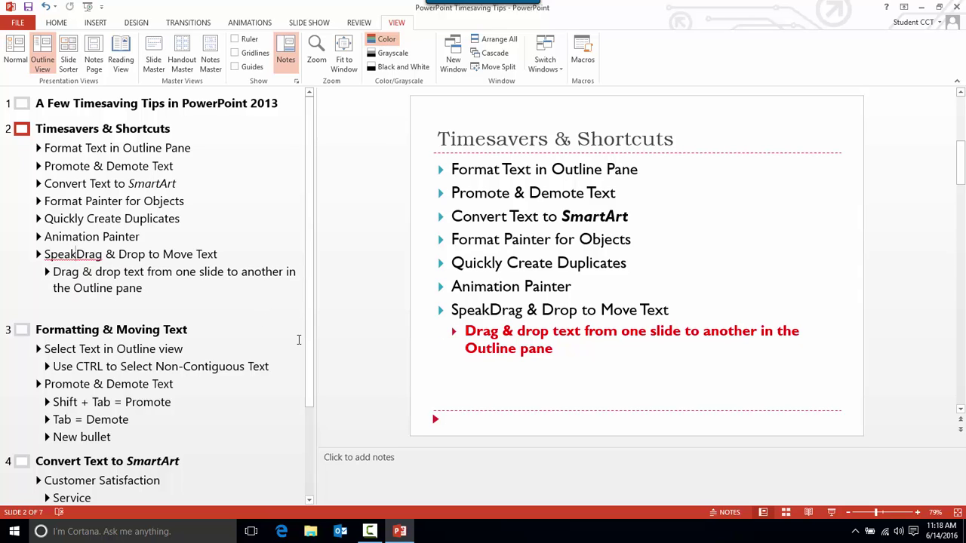
pyautogui.press('Return')
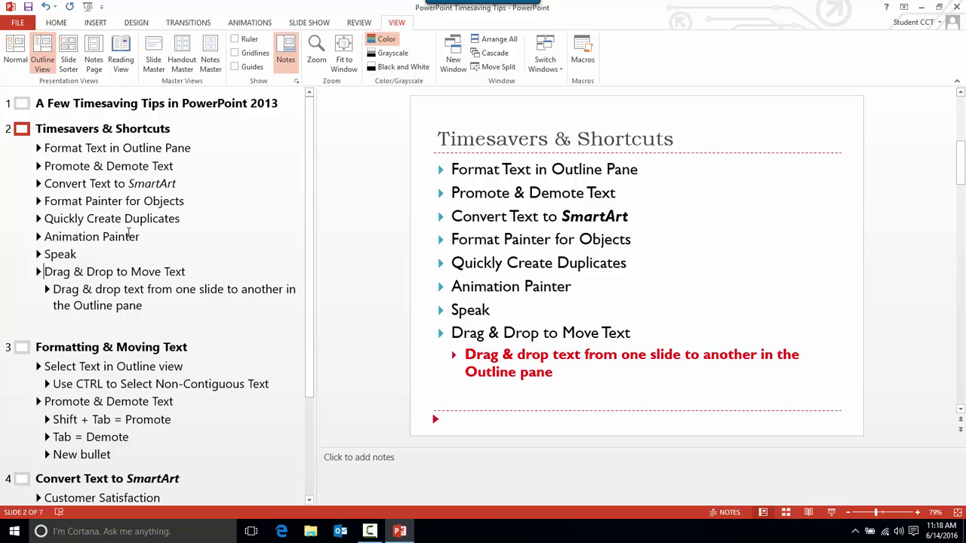
# - Return to Normal view and select the text box holding the Customer Satisfaction bullets on slide 4
pyautogui.click(15, 53)
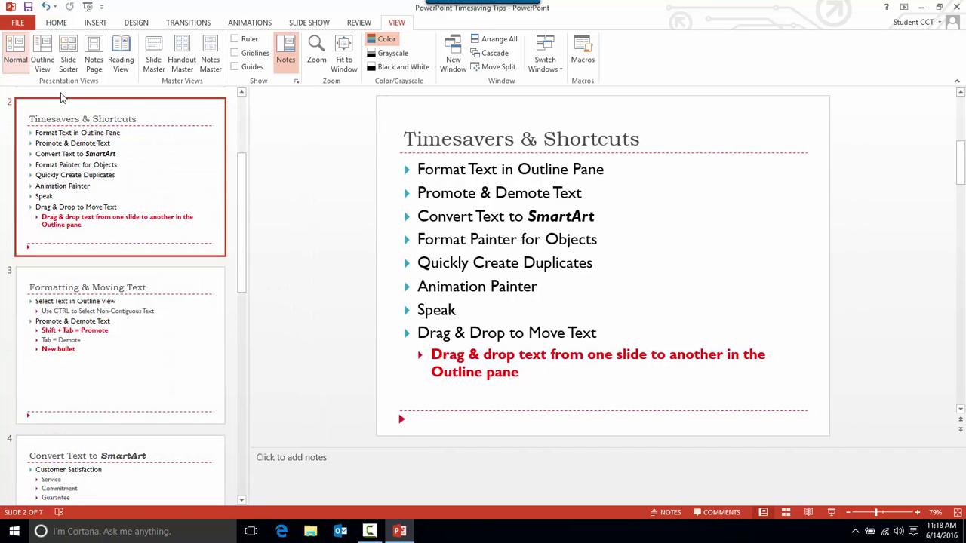
pyautogui.click(141, 356)
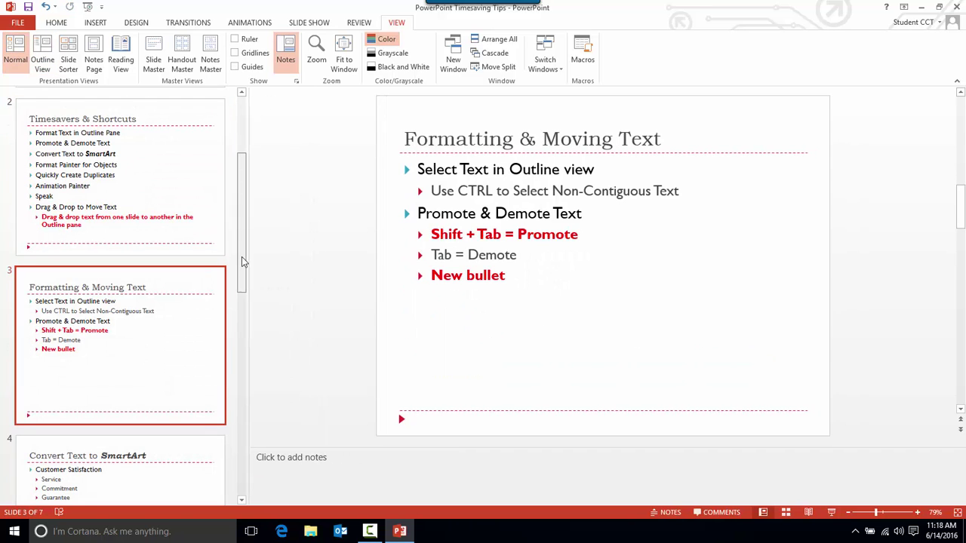
pyautogui.scroll(-3, 211, 323)
pyautogui.click(103, 217)
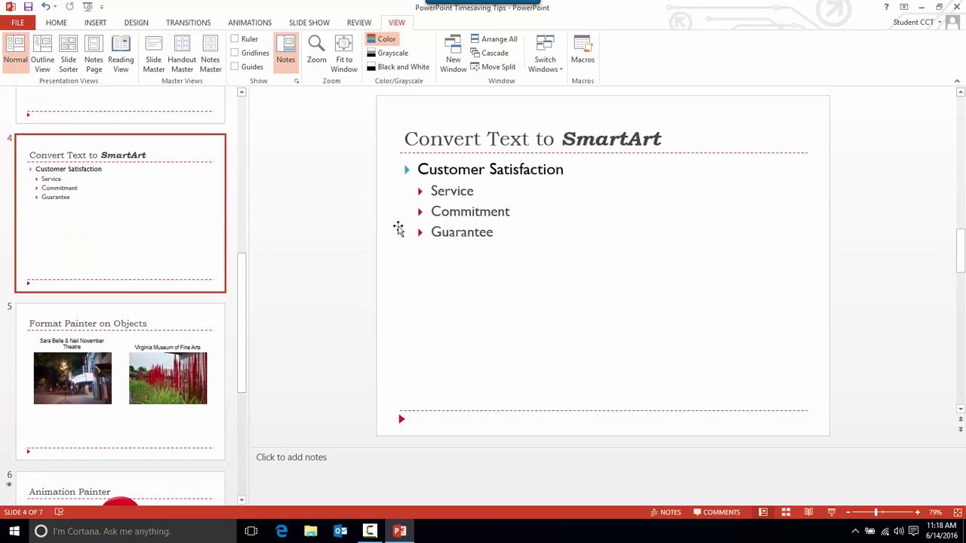
pyautogui.click(396, 231)
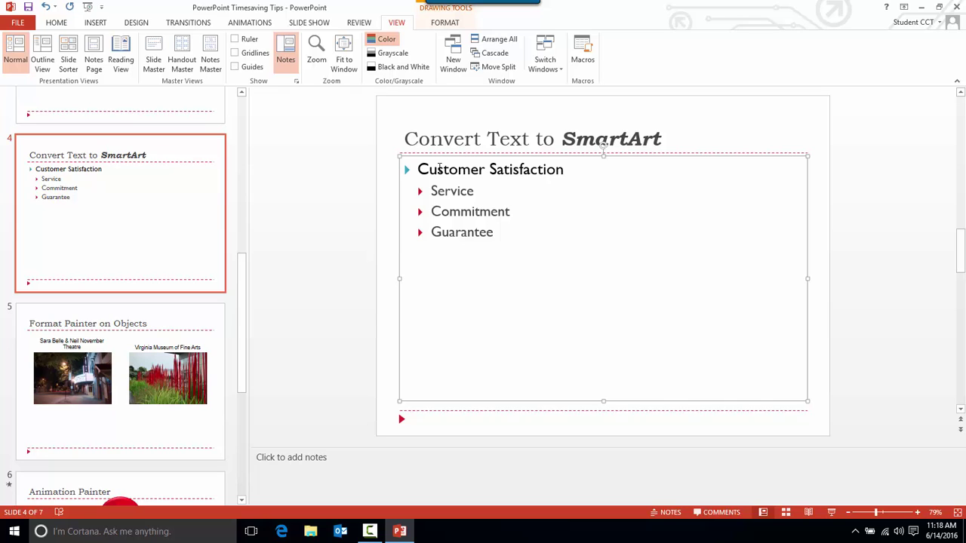
pyautogui.moveTo(423, 170); pyautogui.dragTo(679, 244)
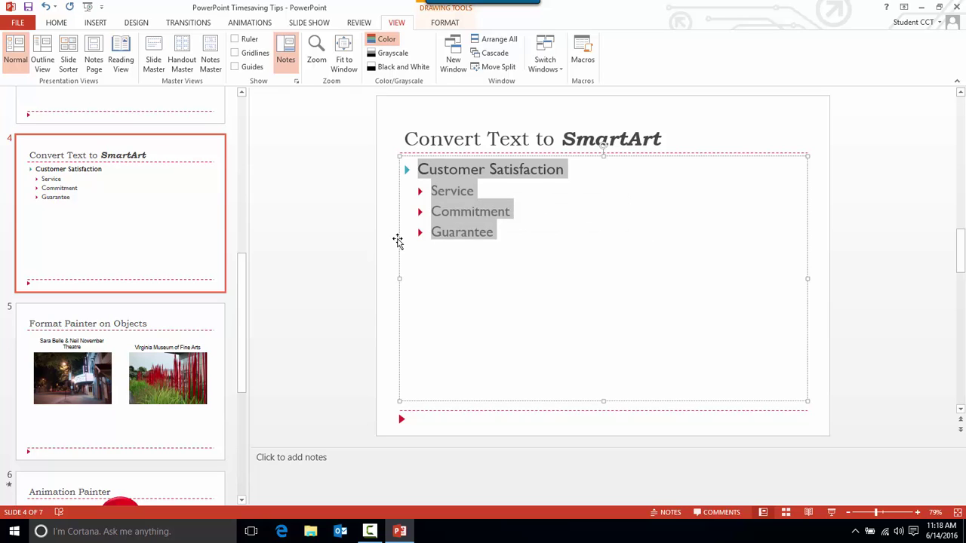
pyautogui.click(398, 240)
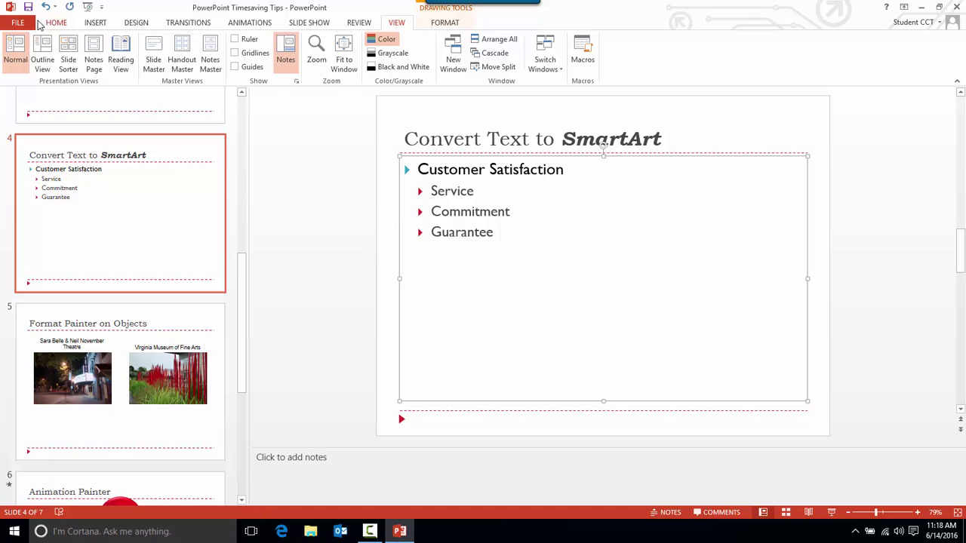
# - Convert the Customer Satisfaction bullets to a Converging Radial relationship SmartArt graphic and recolor it with the second Colorful scheme
pyautogui.click(55, 24)
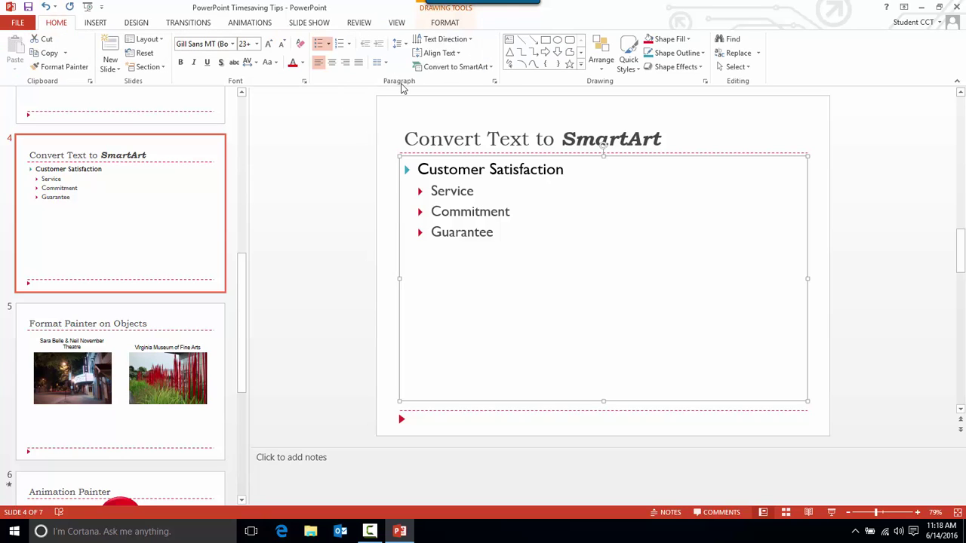
pyautogui.click(454, 68)
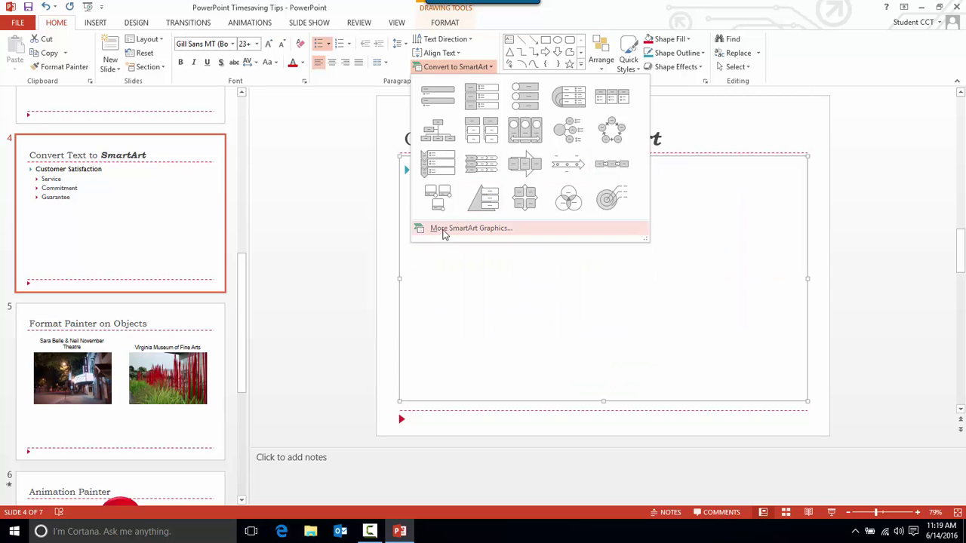
pyautogui.click(483, 229)
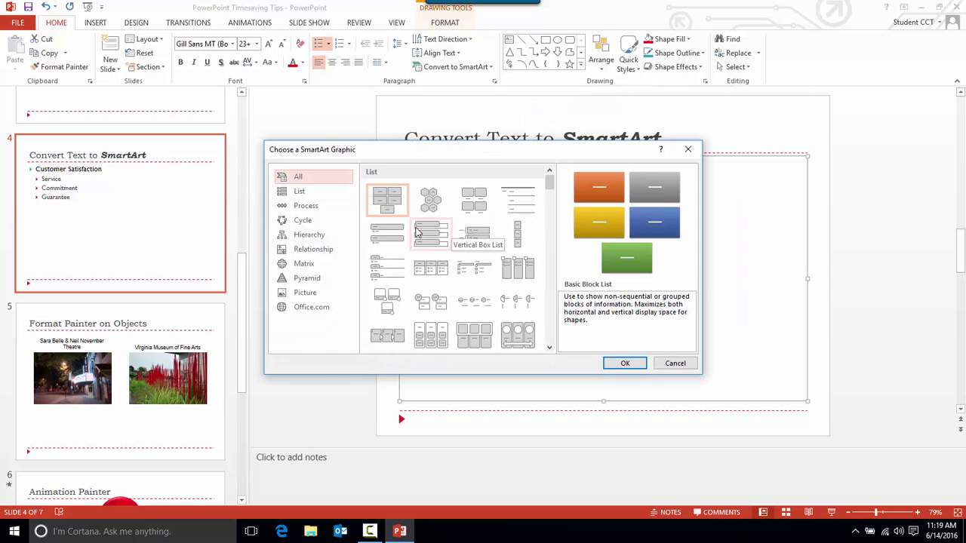
pyautogui.click(313, 249)
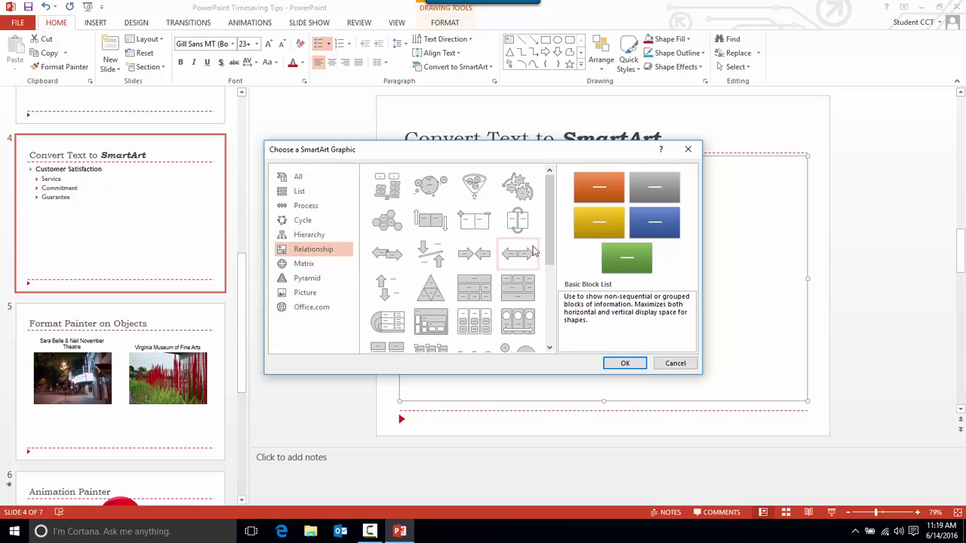
pyautogui.scroll(-4, 499, 287)
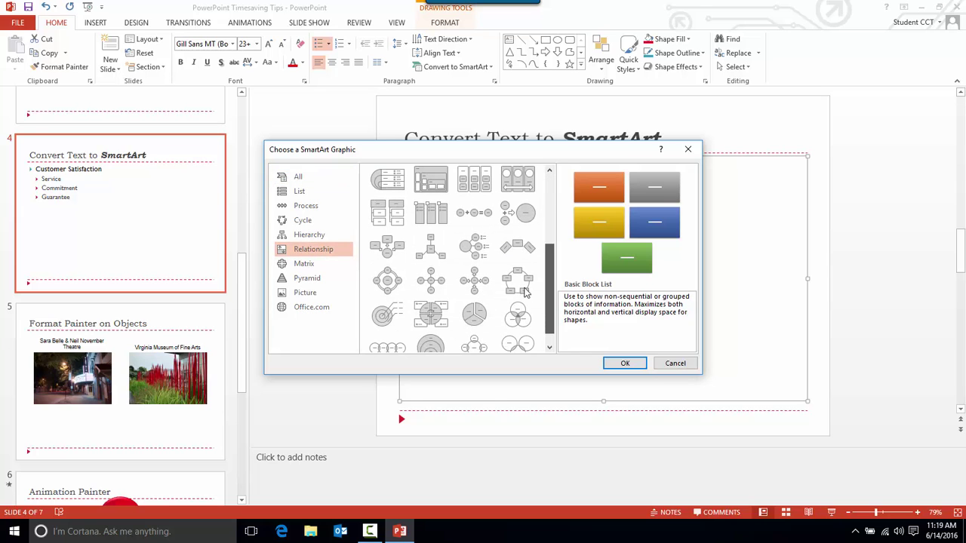
pyautogui.click(386, 253)
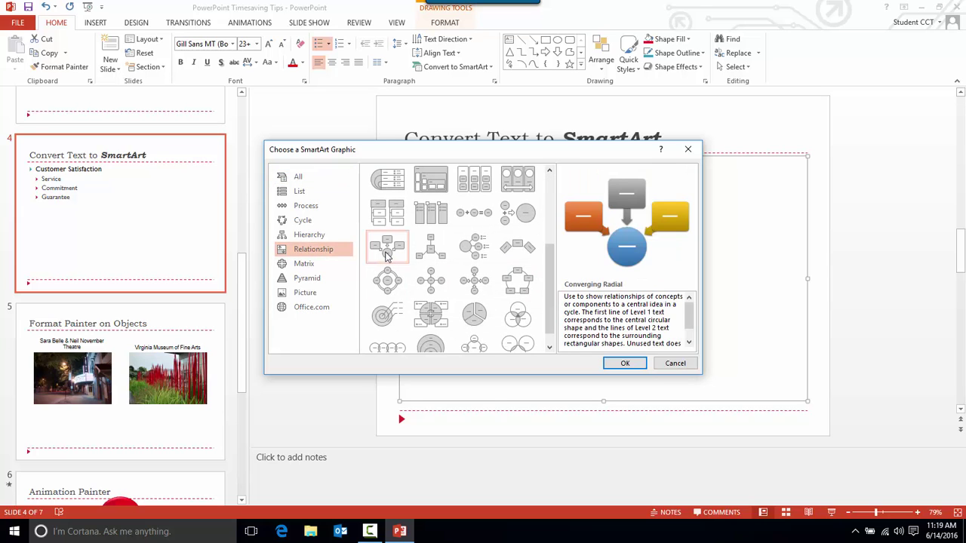
pyautogui.click(622, 363)
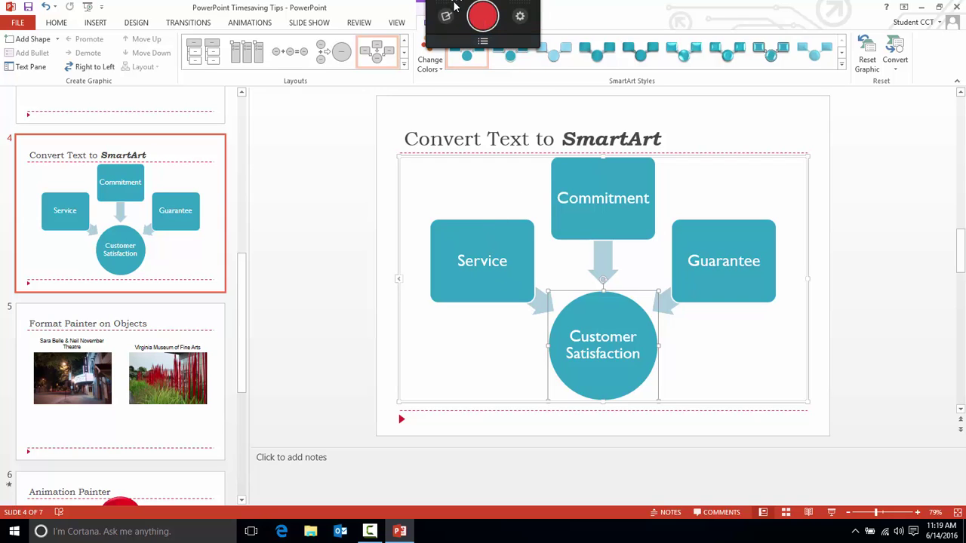
pyautogui.click(427, 56)
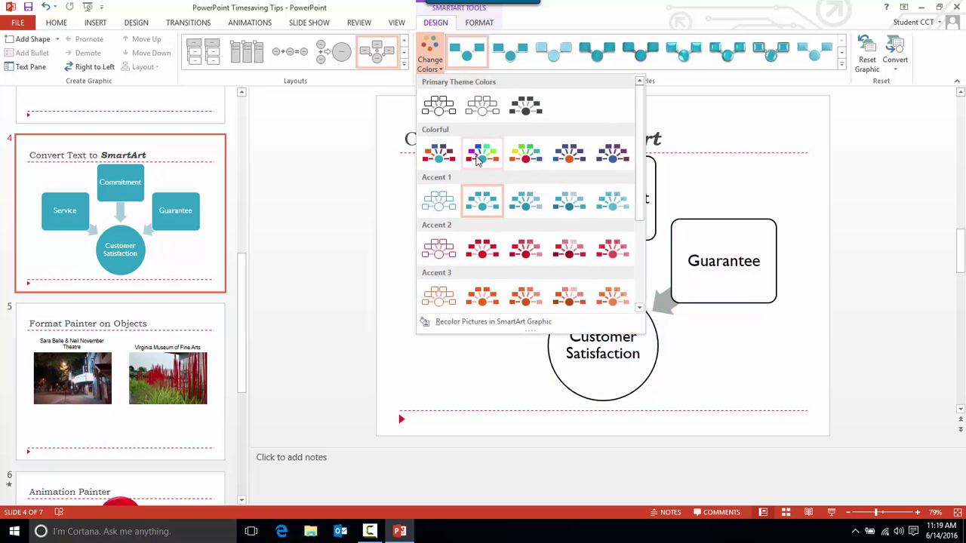
pyautogui.click(479, 154)
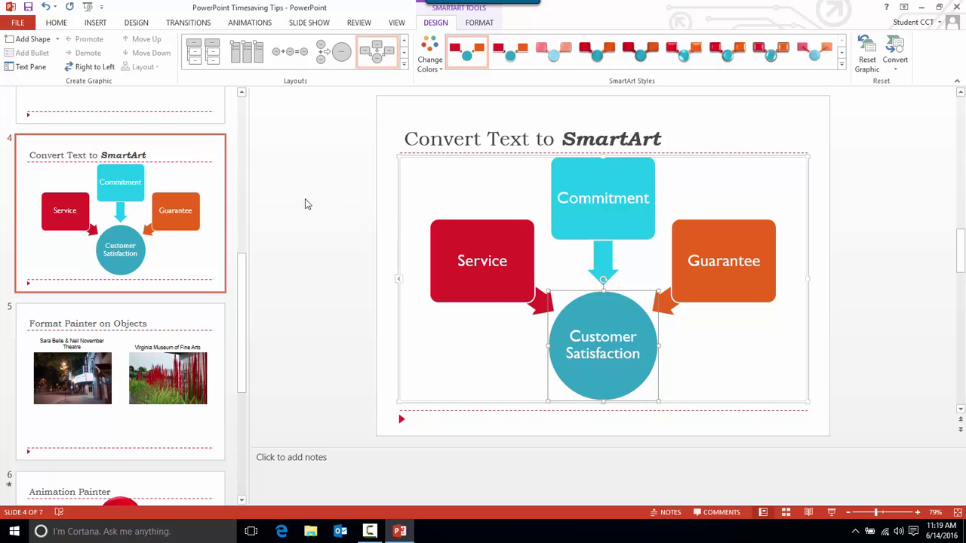
# - On slide 5, give the theatre picture the grey metallic frame style with a drop shadow and set its border color to teal
pyautogui.click(118, 331)
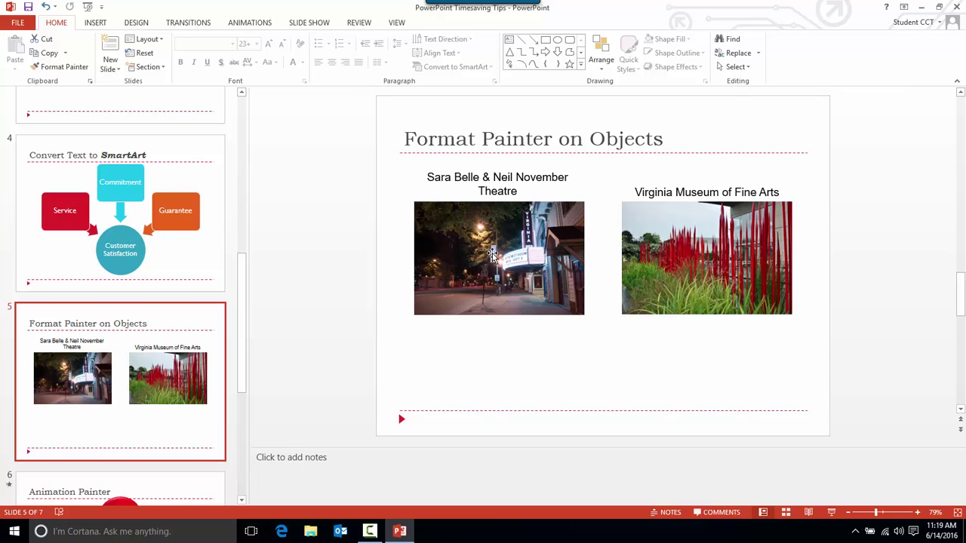
pyautogui.click(491, 255)
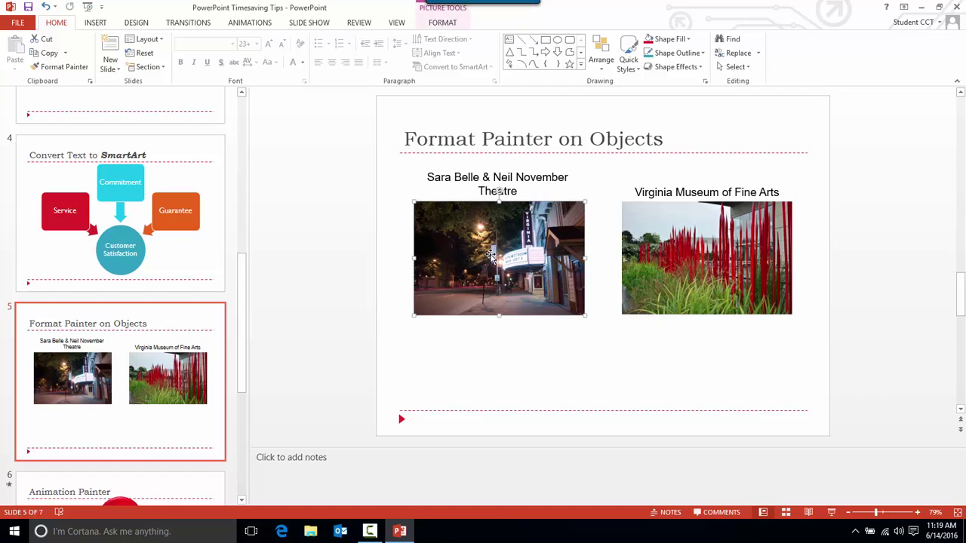
pyautogui.click(443, 24)
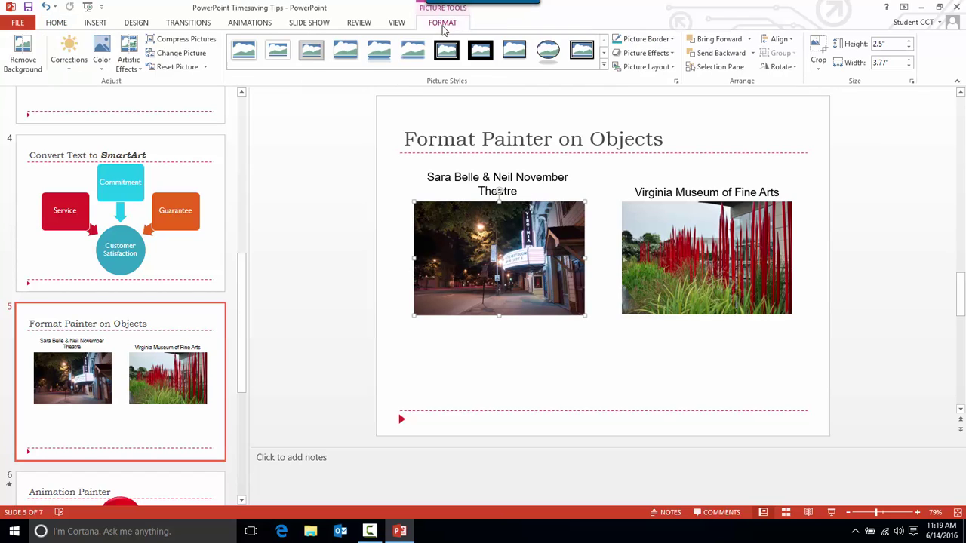
pyautogui.click(311, 53)
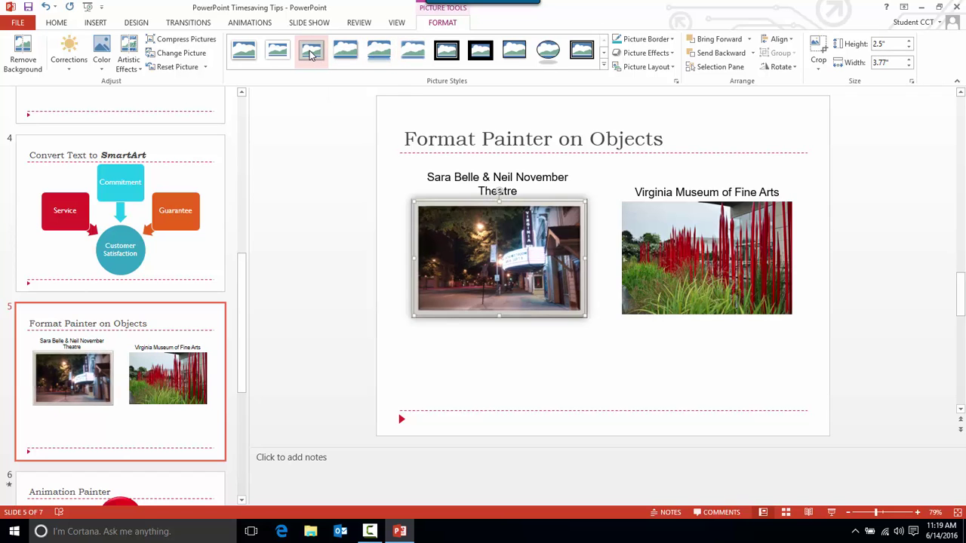
pyautogui.click(646, 38)
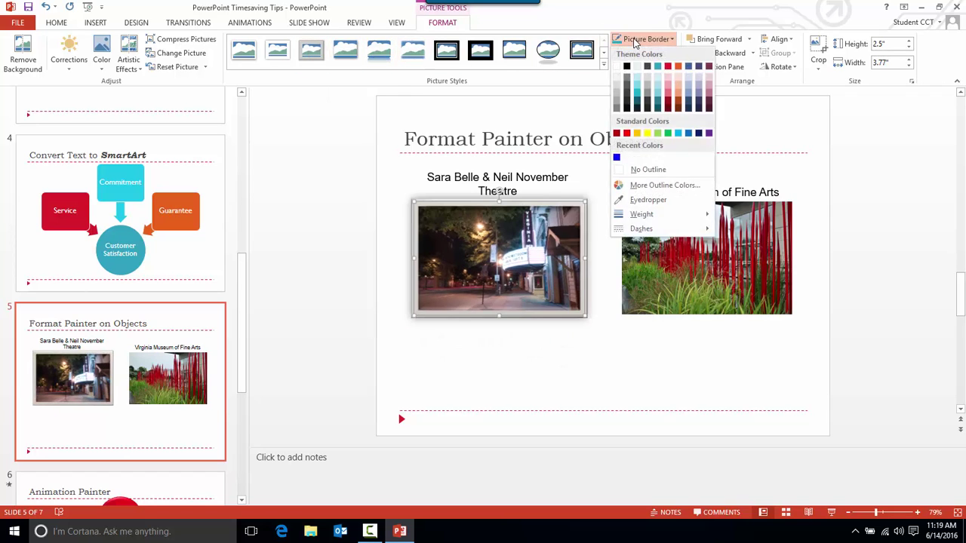
pyautogui.click(657, 68)
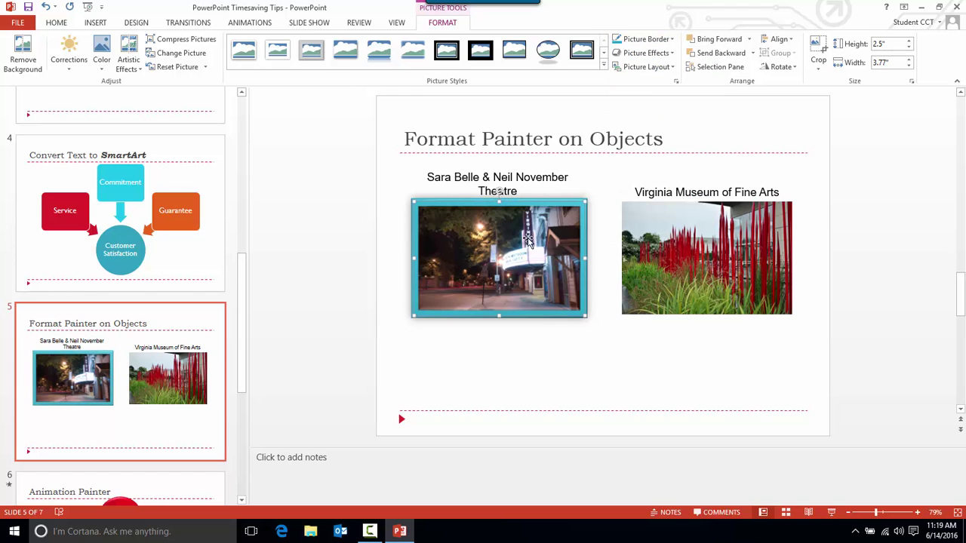
# - Add a reflection effect beneath the theatre picture
pyautogui.click(645, 53)
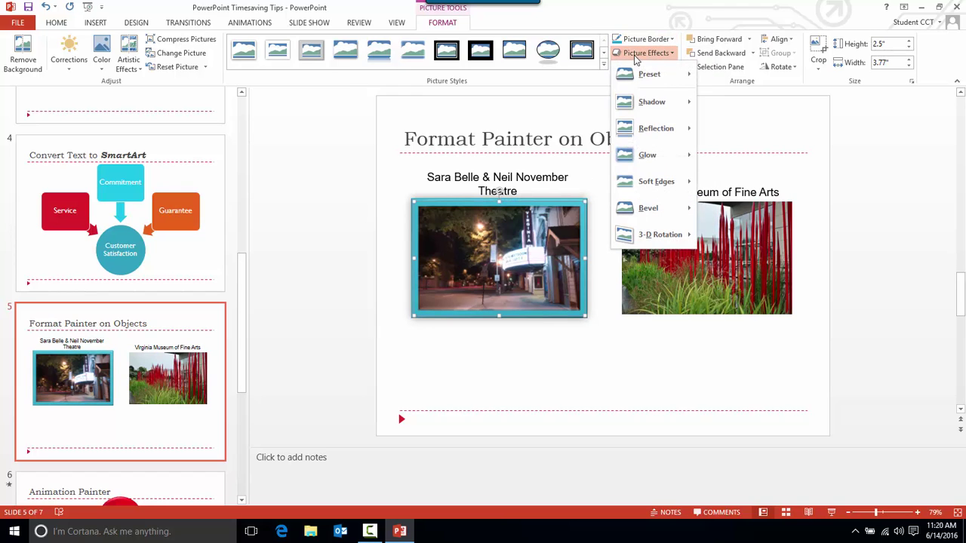
pyautogui.moveTo(659, 136)
pyautogui.click(747, 191)
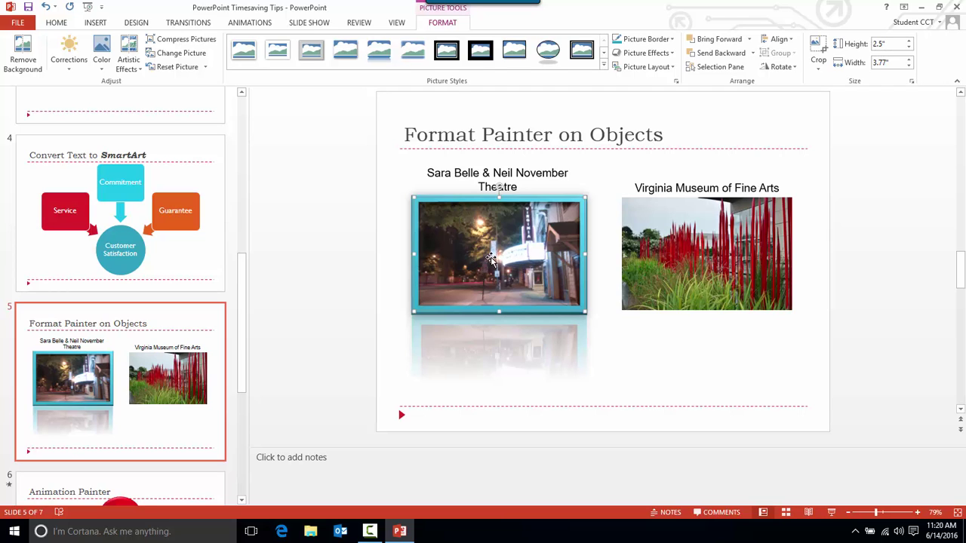
# - Copy the theatre picture's formatting onto the Virginia Museum of Fine Arts picture with Format Painter
pyautogui.click(56, 23)
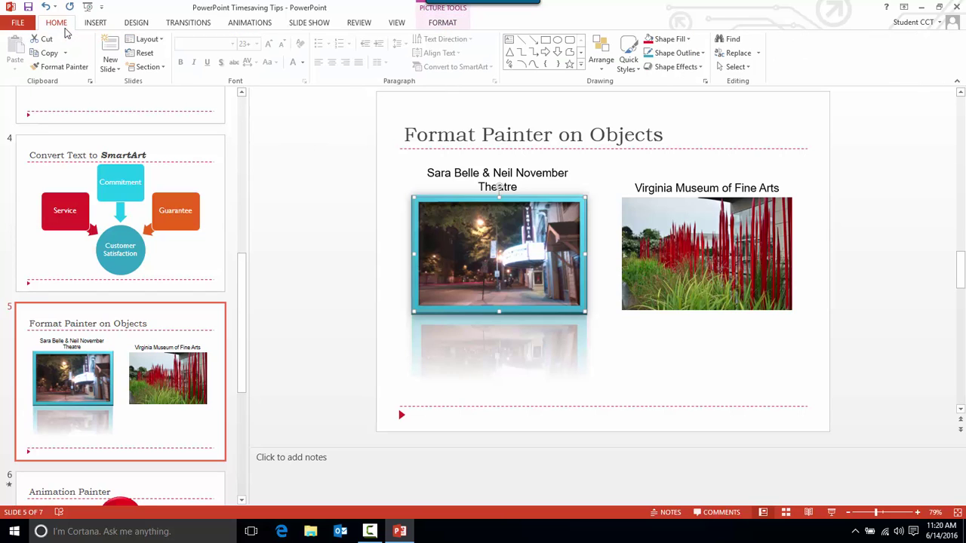
pyautogui.click(68, 67)
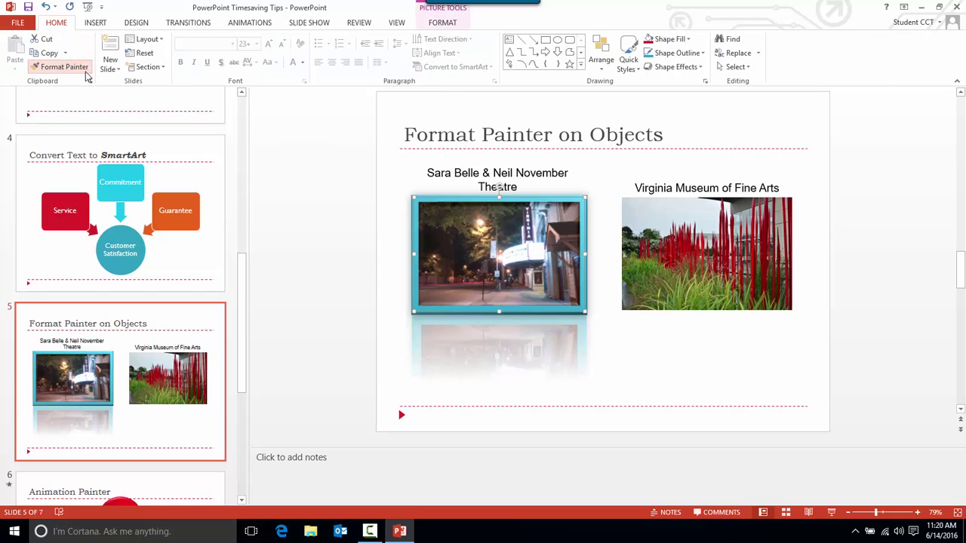
pyautogui.click(707, 249)
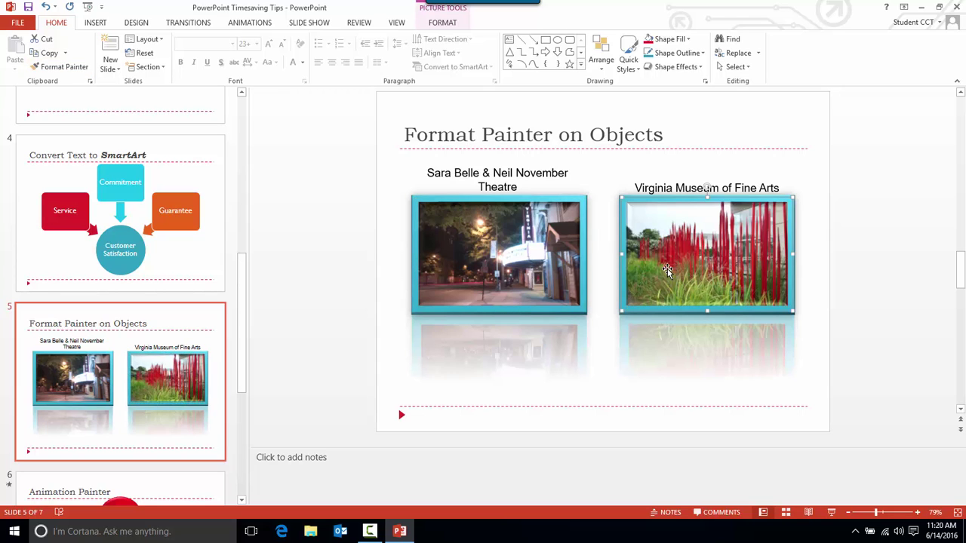
# - On slide 6, select the Empowering Employees SmartArt graphic and preview its Wipe animation
pyautogui.scroll(-8, 158, 316)
pyautogui.click(158, 311)
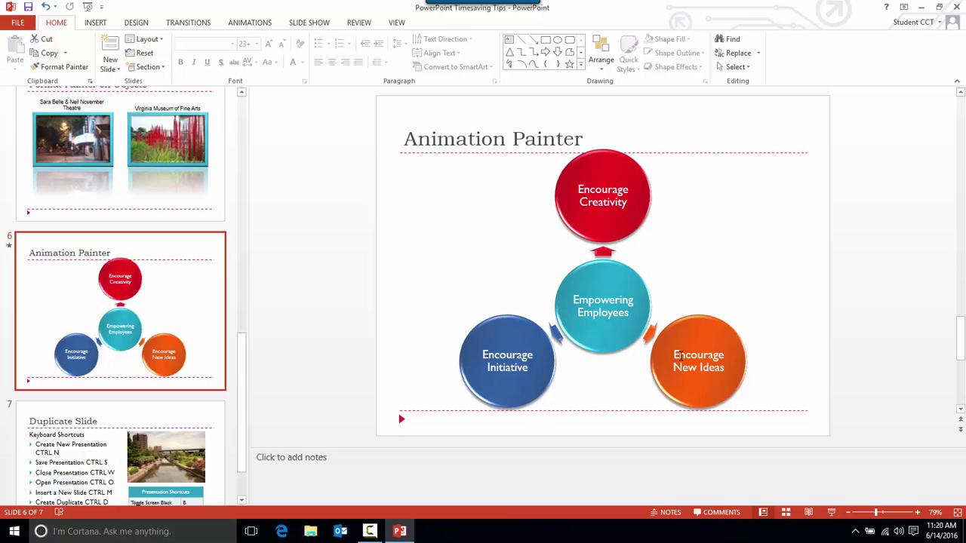
pyautogui.click(492, 265)
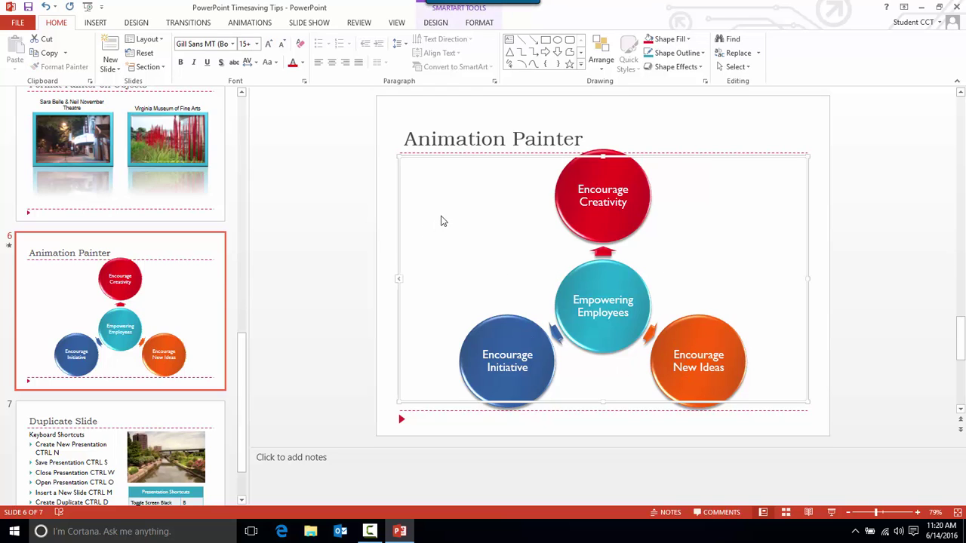
pyautogui.click(249, 23)
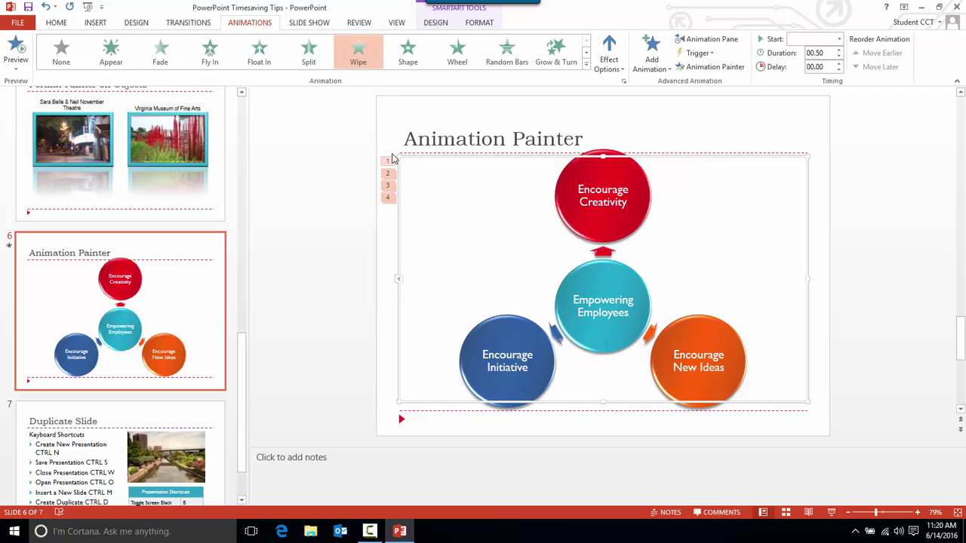
pyautogui.click(359, 59)
pyautogui.click(15, 49)
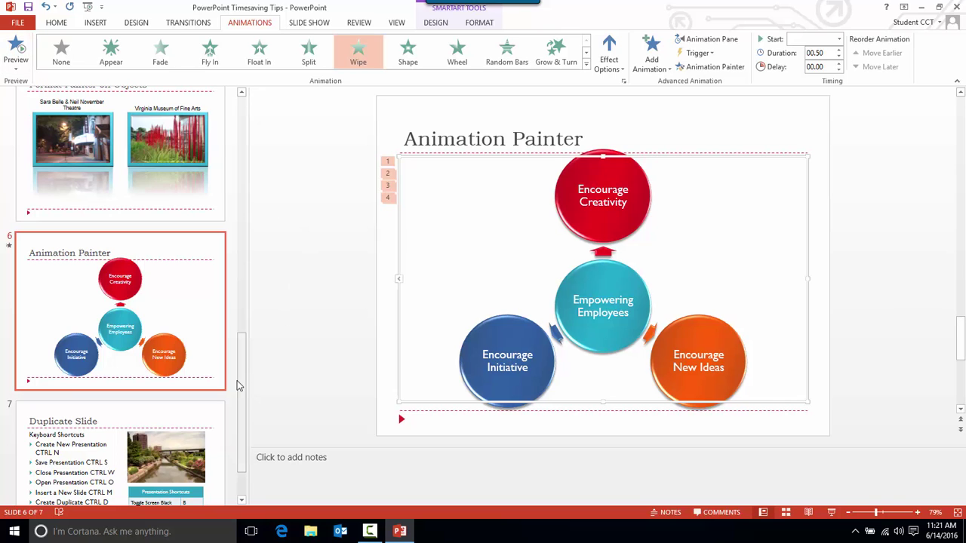
# - Copy the animation from the Empowering Employees SmartArt onto the Customer Satisfaction SmartArt on slide 4 with Animation Painter
pyautogui.moveTo(242, 363)
pyautogui.mouseDown()
pyautogui.moveTo(243, 274)
pyautogui.moveTo(249, 364)
pyautogui.mouseUp()
pyautogui.scroll(-2, 226, 313)
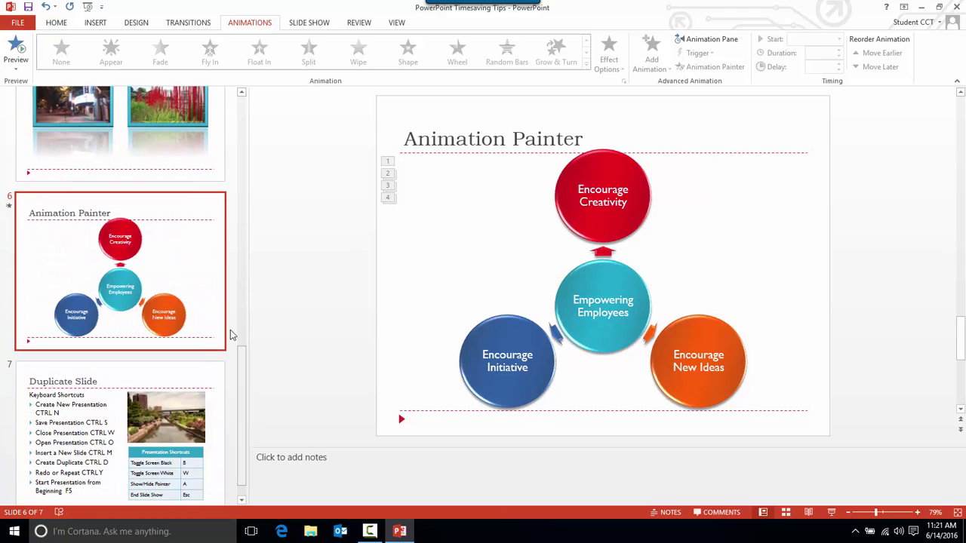
pyautogui.click(436, 266)
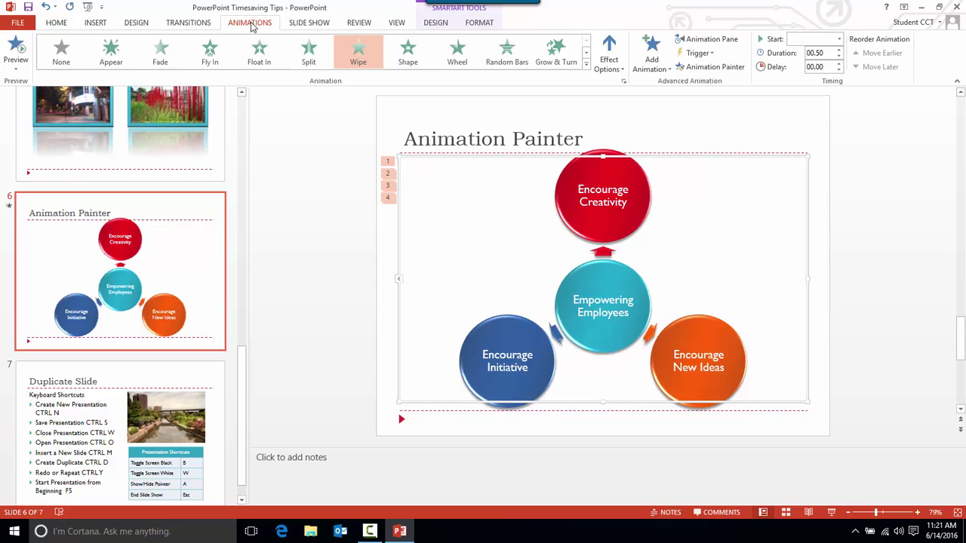
pyautogui.click(704, 68)
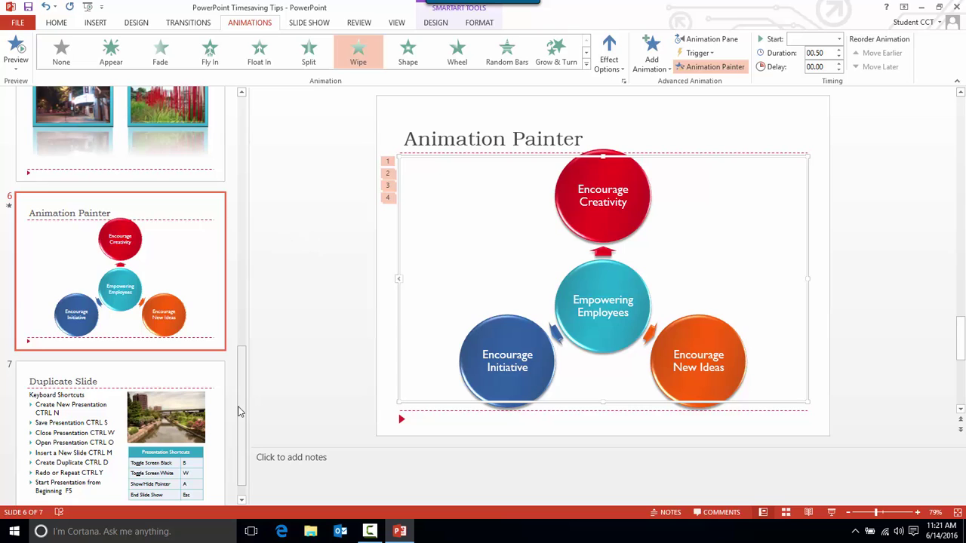
pyautogui.moveTo(240, 410); pyautogui.dragTo(236, 309)
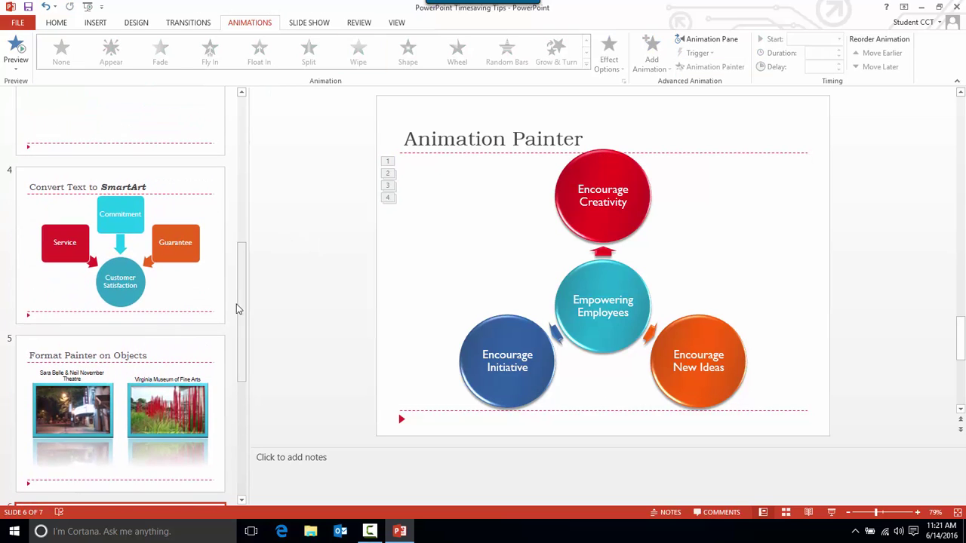
pyautogui.click(191, 300)
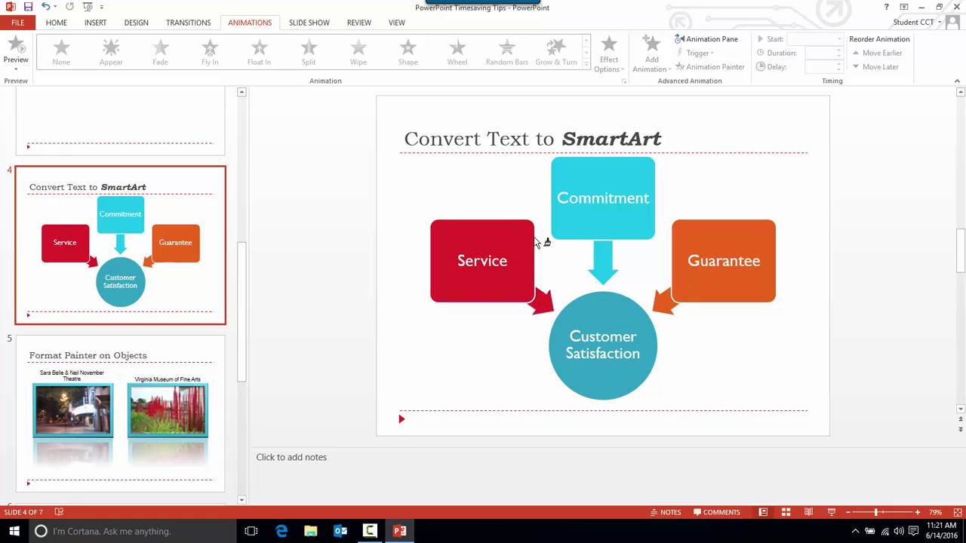
pyautogui.click(545, 259)
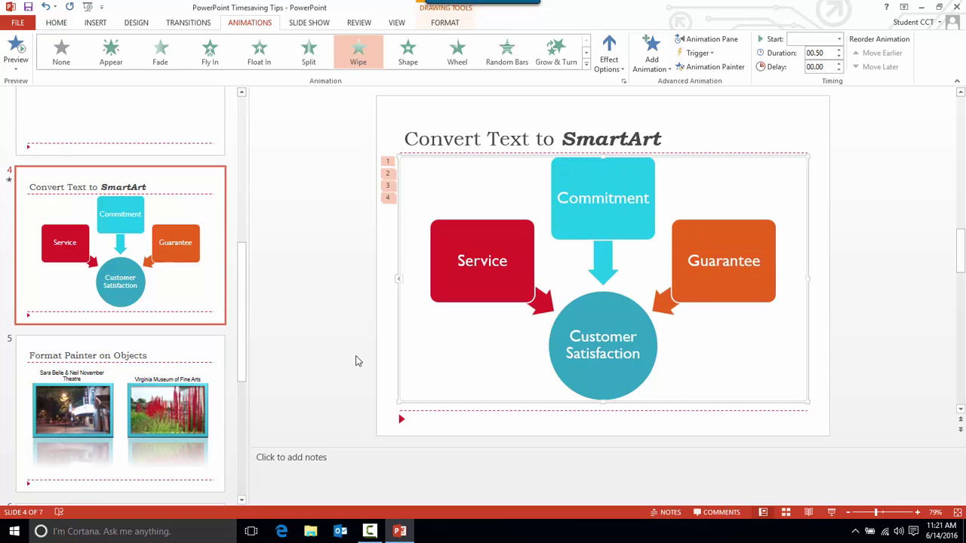
# - Duplicate the title slide at the start of the presentation
pyautogui.moveTo(242, 316); pyautogui.dragTo(255, 158)
pyautogui.click(89, 166)
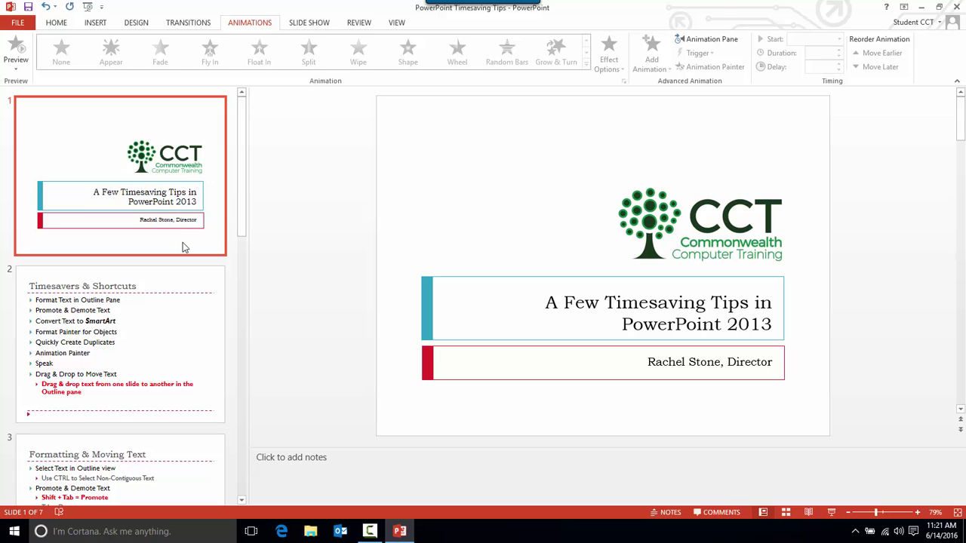
pyautogui.hotkey('ctrl', 'd')
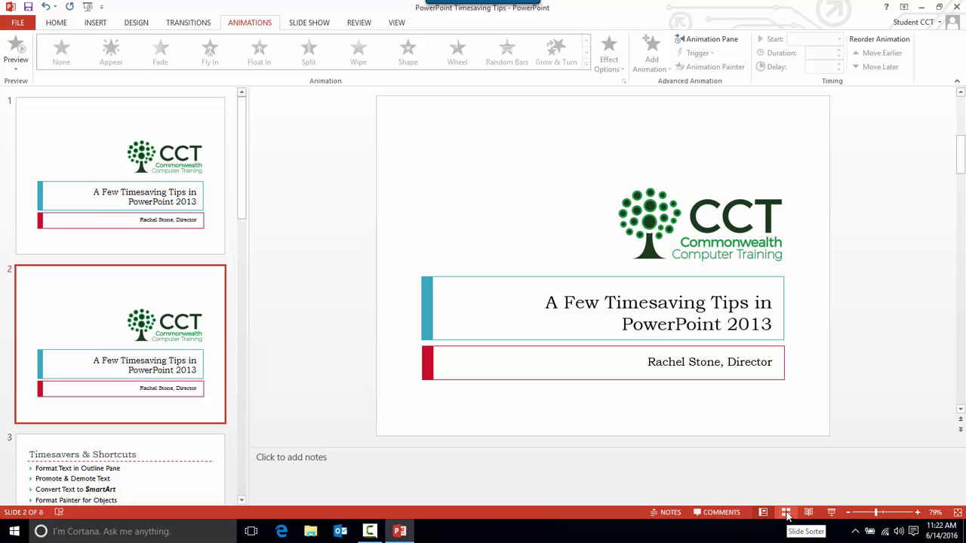
# - In Slide Sorter view, move the duplicated title slide to the end of the presentation
pyautogui.click(397, 28)
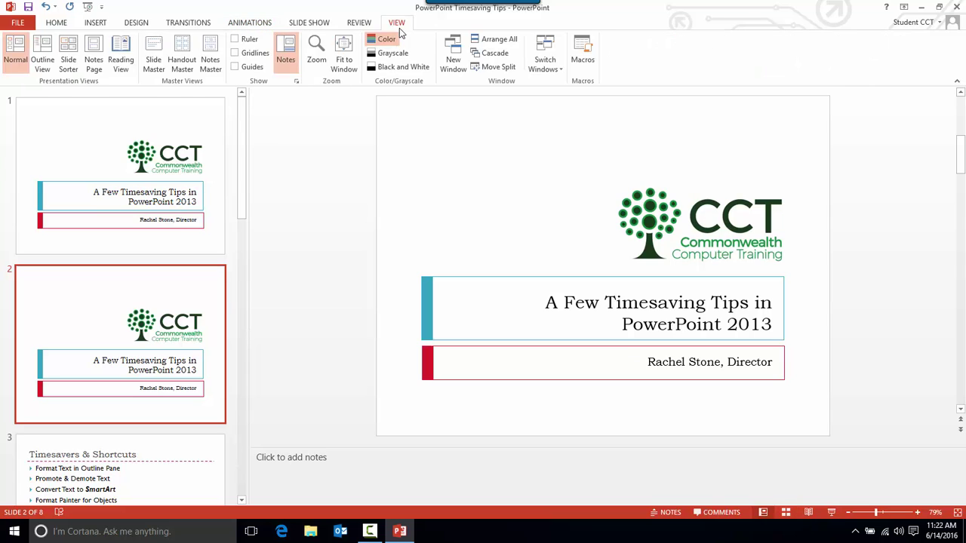
pyautogui.click(67, 54)
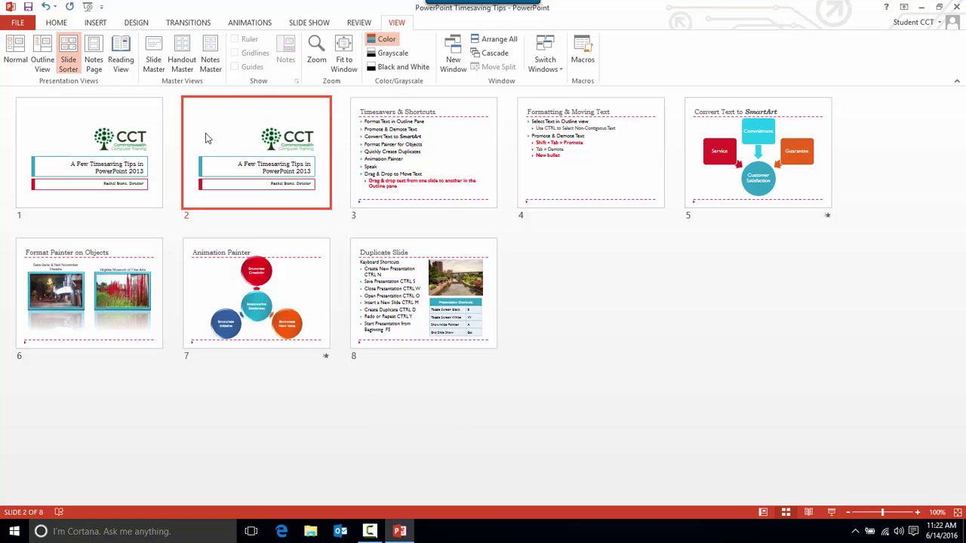
pyautogui.moveTo(219, 129); pyautogui.dragTo(501, 308)
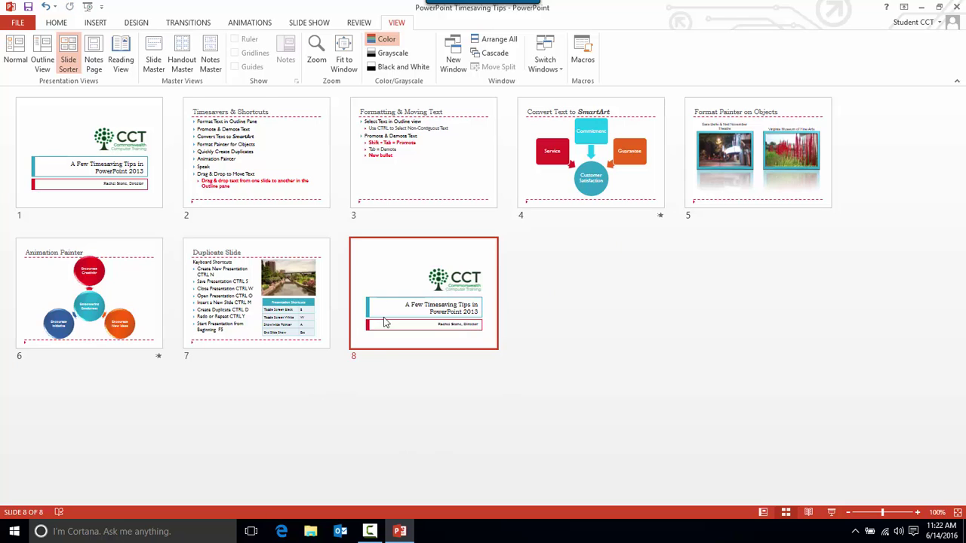
# - Duplicate the Convert Text to SmartArt slide and the Format Painter on Objects slide
pyautogui.click(544, 193)
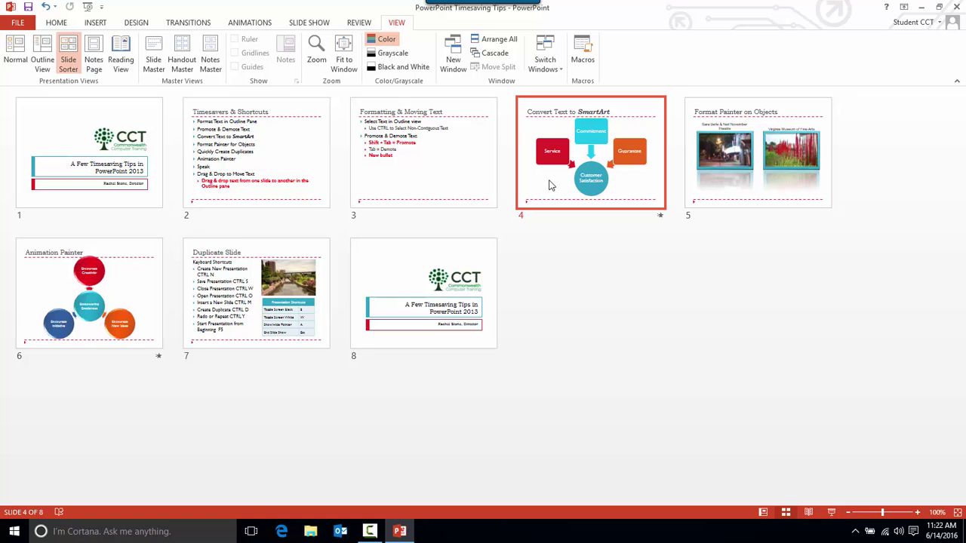
pyautogui.hotkey('ctrl', 'd')
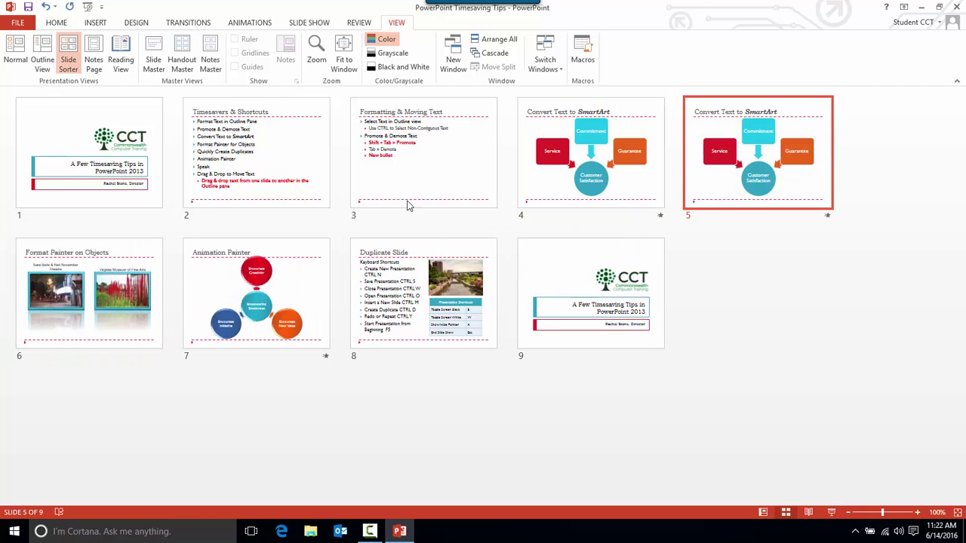
pyautogui.press('Right')
pyautogui.hotkey('ctrl', 'd')
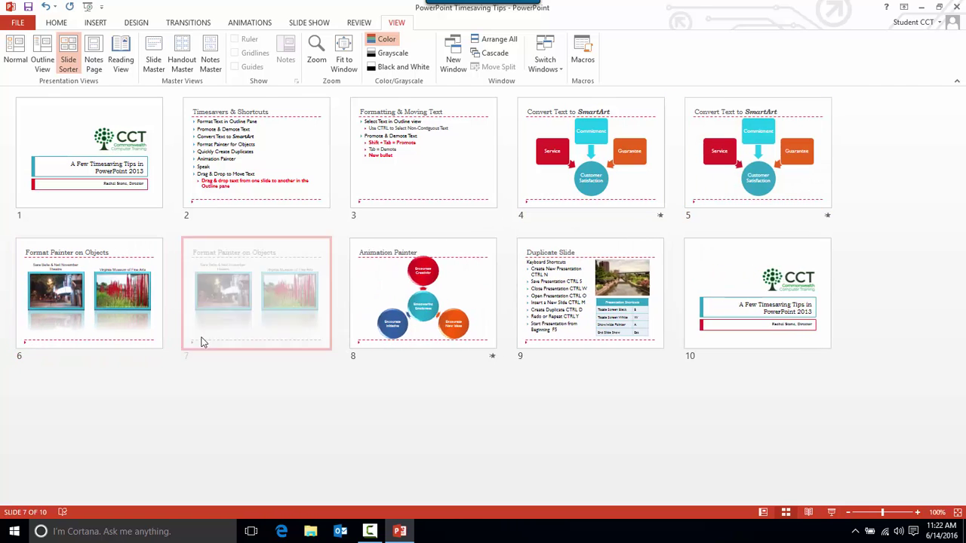
pyautogui.moveTo(107, 310); pyautogui.dragTo(257, 361)
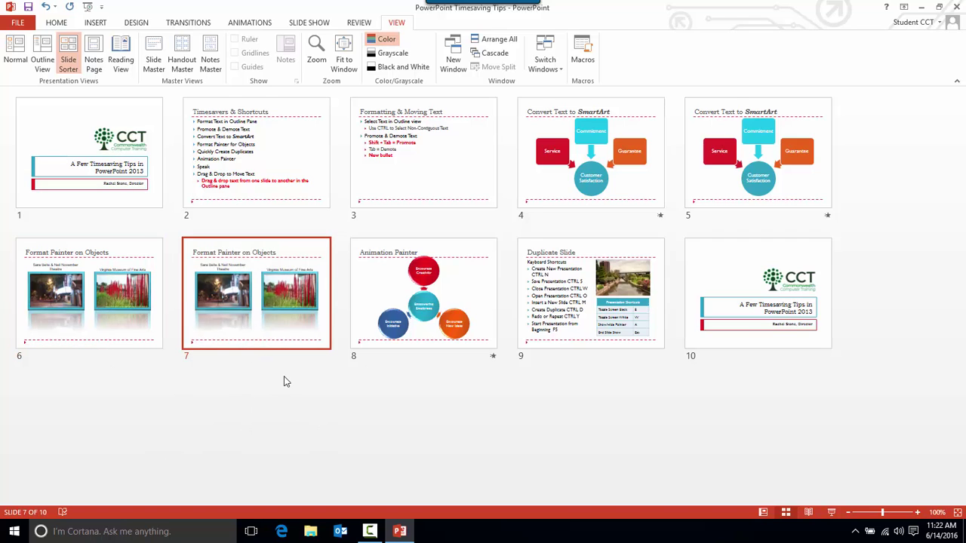
# - Delete the extra copies of the Format Painter on Objects and Convert Text to SmartArt slides
pyautogui.press('Delete')
pyautogui.click(562, 164)
pyautogui.press('Delete')
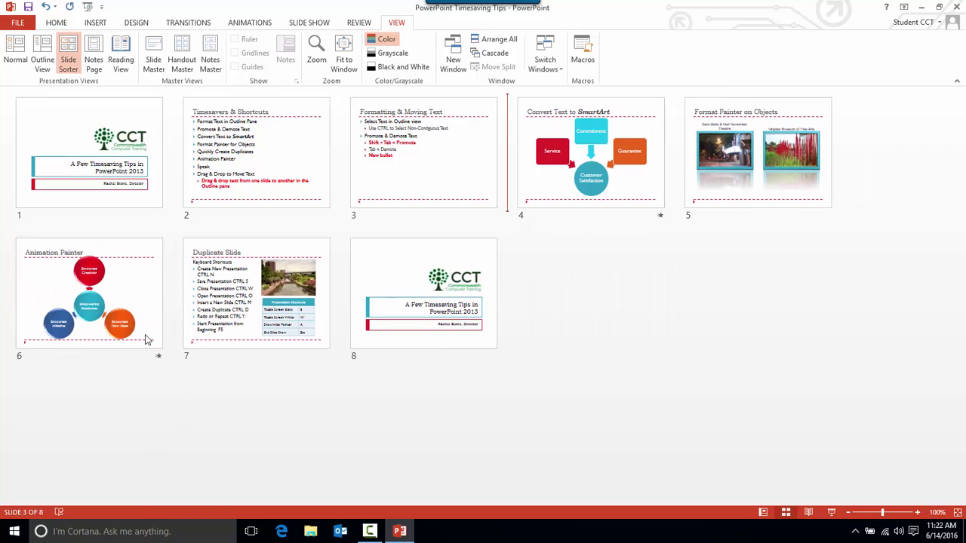
# - Return to Normal view on the Timesavers & Shortcuts slide and open the full command options for customizing the Quick Access Toolbar
pyautogui.doubleClick(118, 155)
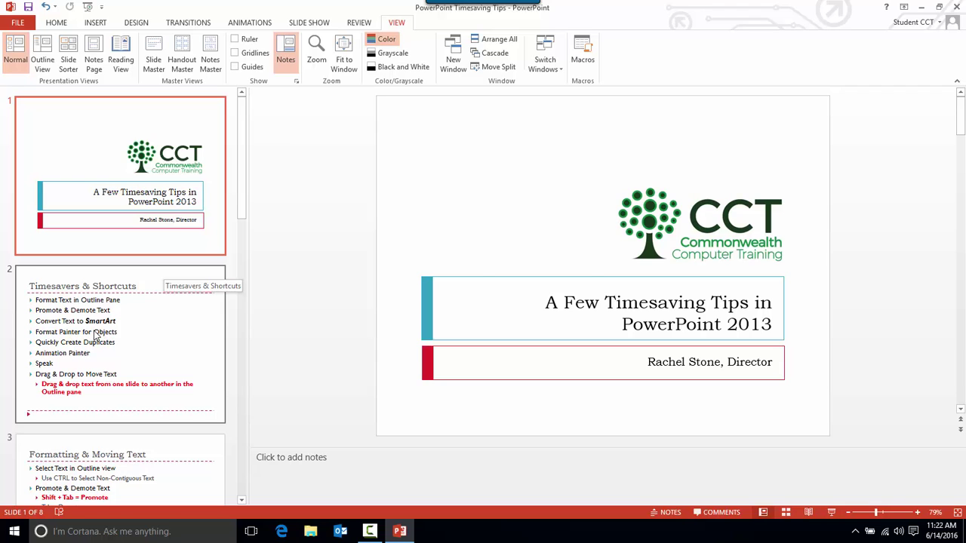
pyautogui.click(95, 335)
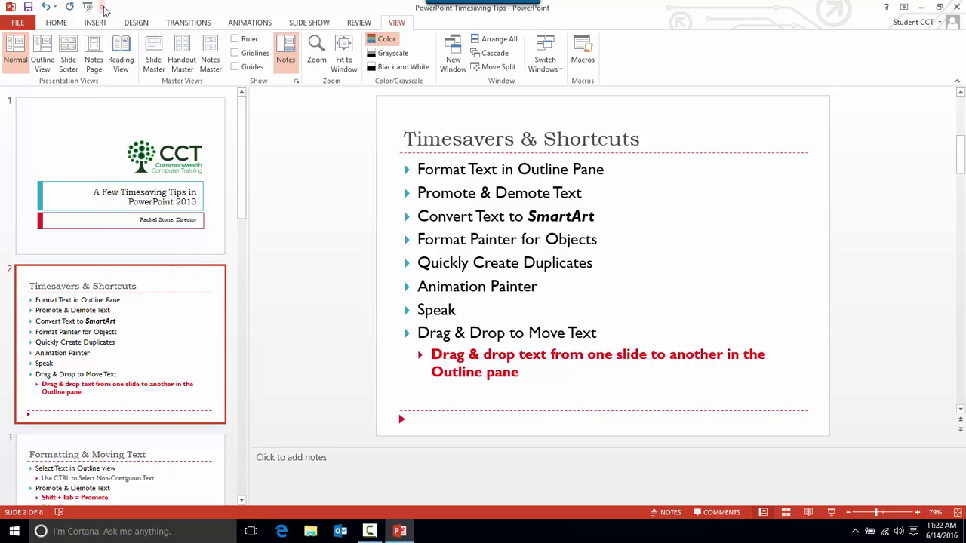
pyautogui.click(62, 20)
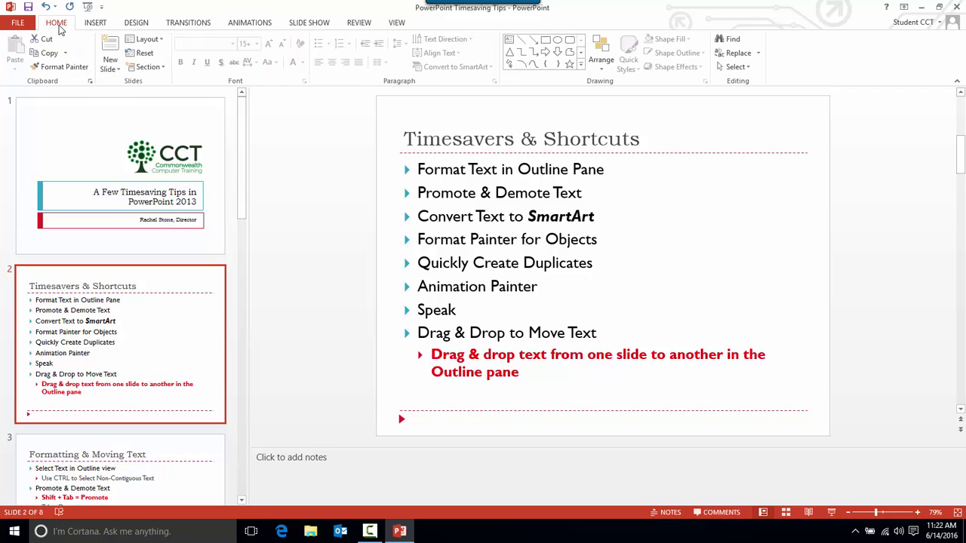
pyautogui.click(101, 7)
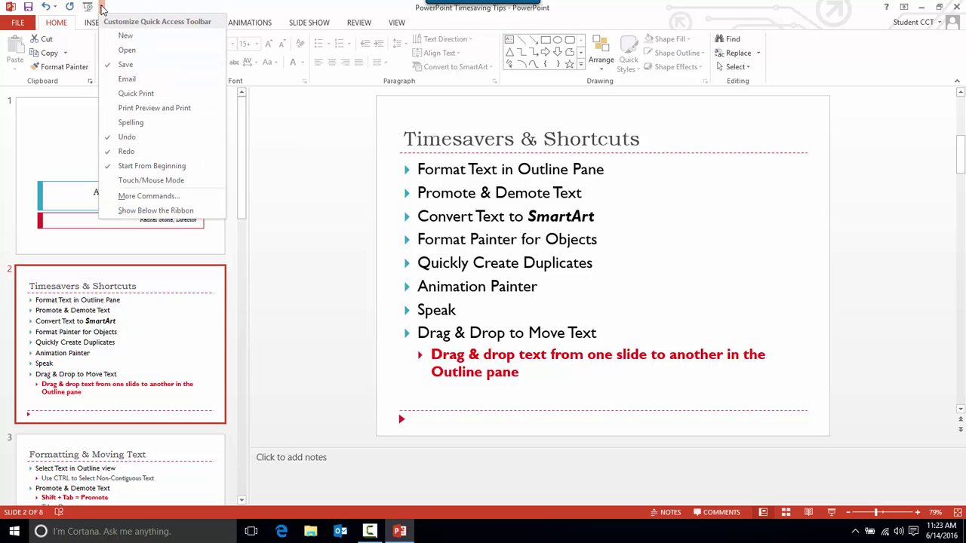
pyautogui.click(144, 198)
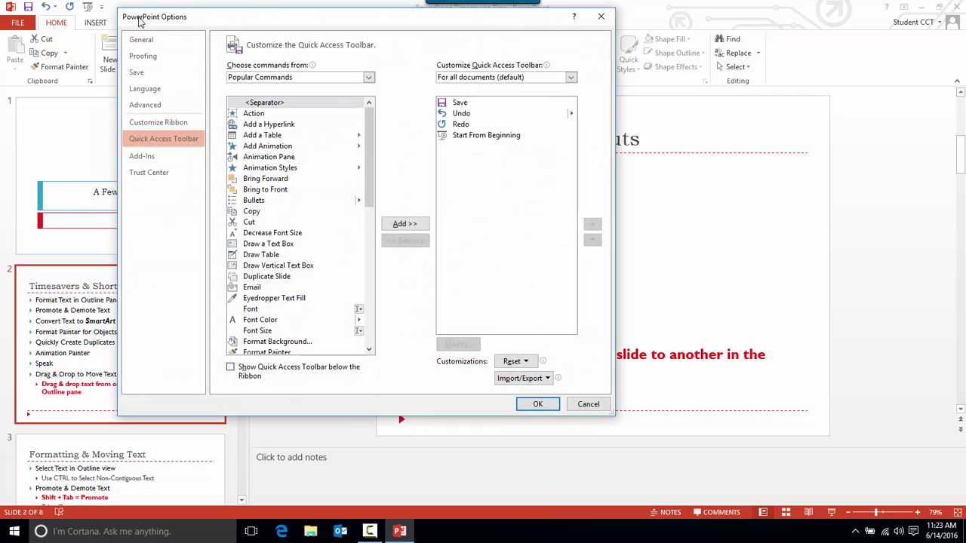
# - Add the Speak command from Commands Not in the Ribbon to the Quick Access Toolbar
pyautogui.moveTo(219, 24); pyautogui.dragTo(244, 42)
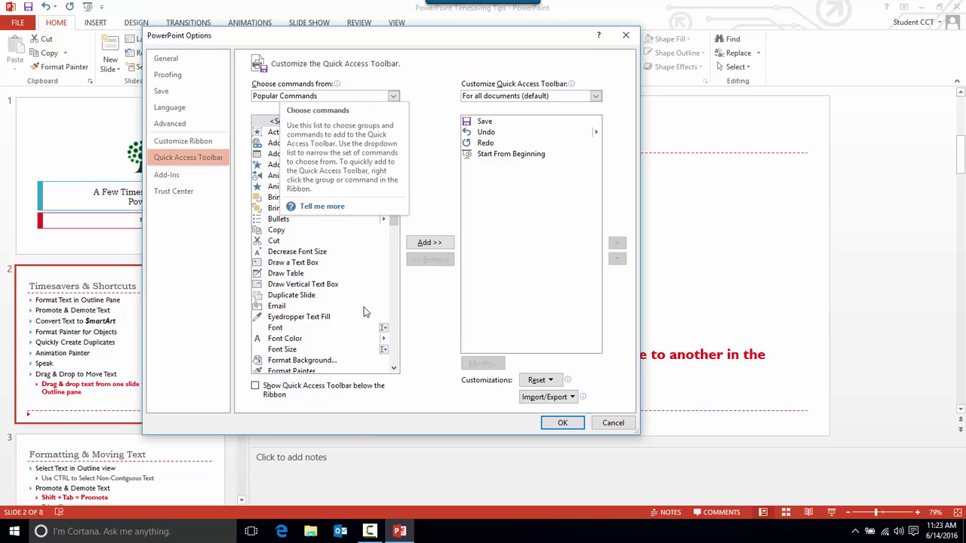
pyautogui.click(393, 96)
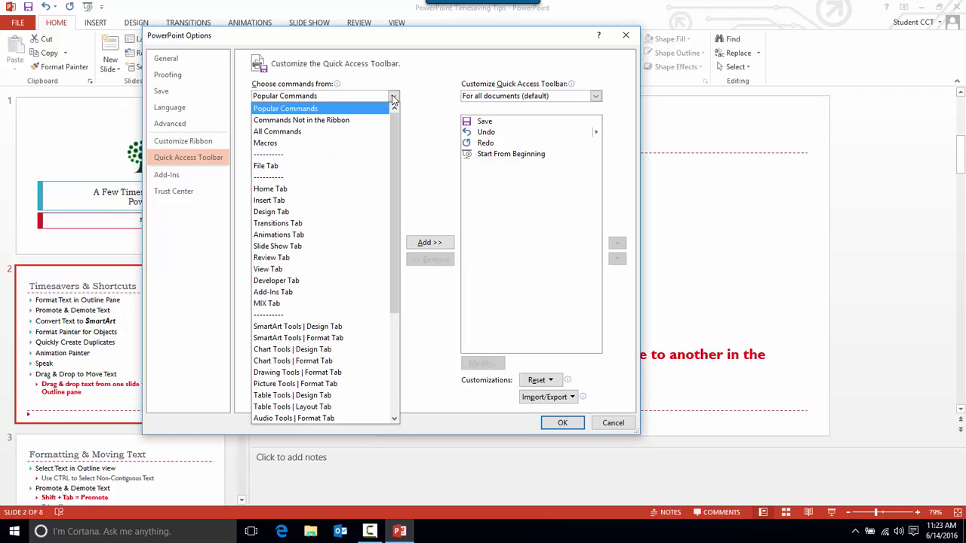
pyautogui.click(292, 123)
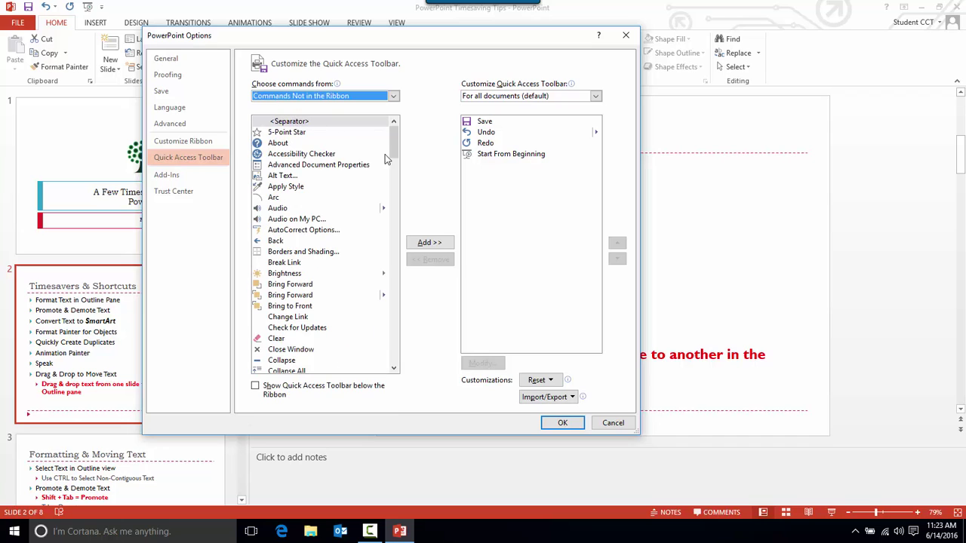
pyautogui.click(305, 187)
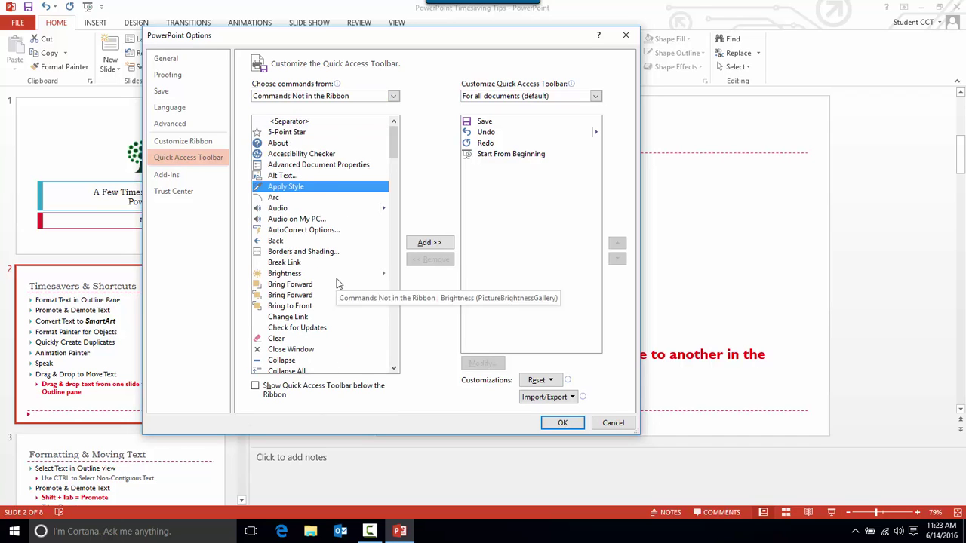
pyautogui.press('s')
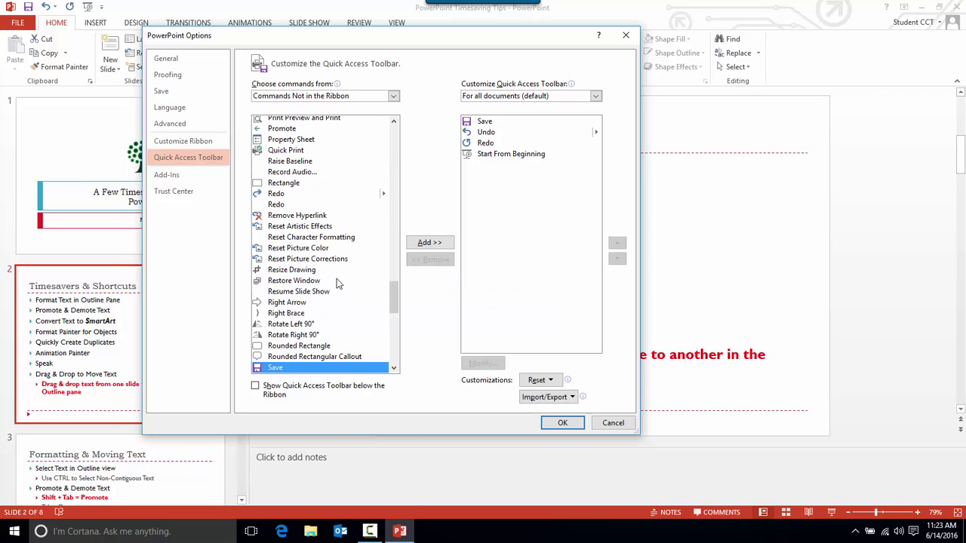
pyautogui.moveTo(395, 305); pyautogui.dragTo(394, 327)
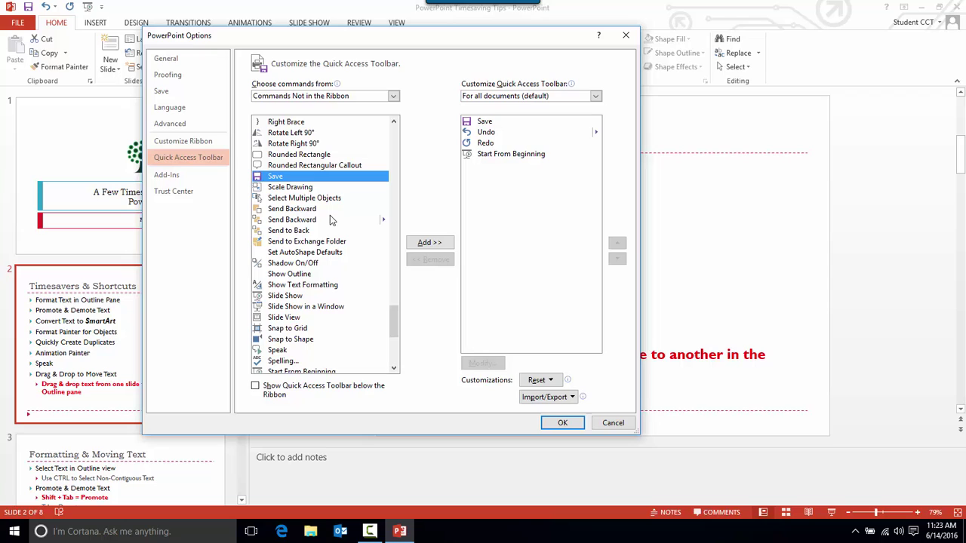
pyautogui.click(285, 351)
pyautogui.click(428, 242)
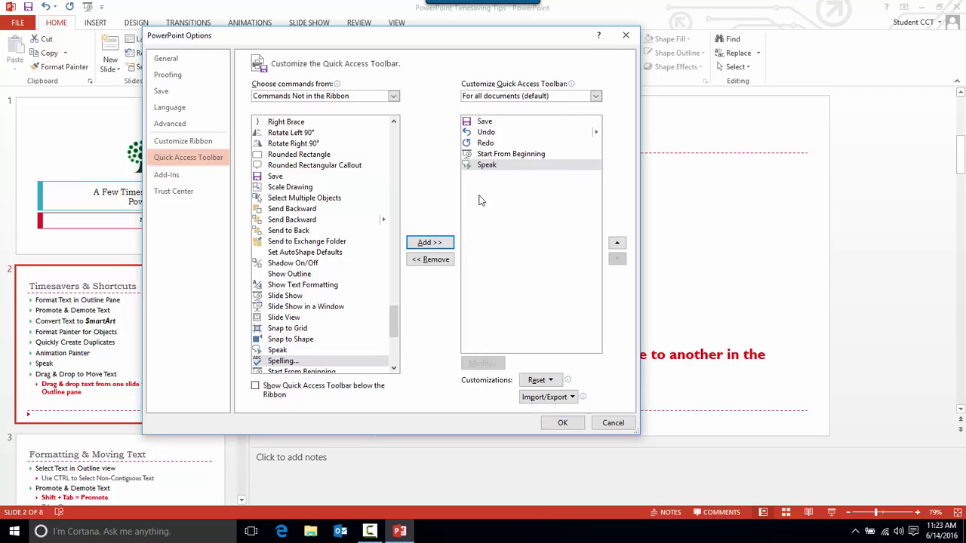
pyautogui.click(558, 423)
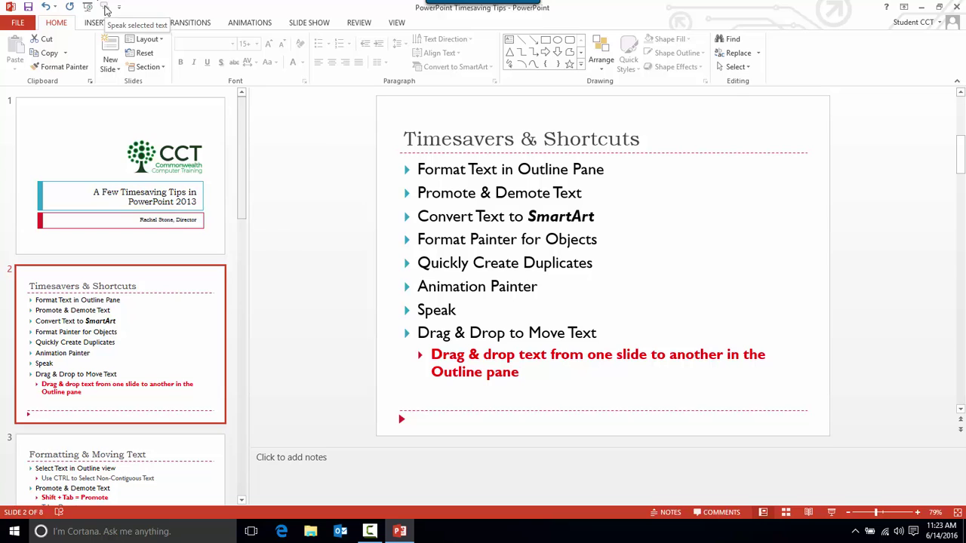
# - Have the first six bullets on slide 2, Format Text in Outline Pane through Animation Painter, read aloud with Speak
pyautogui.moveTo(417, 169)
pyautogui.mouseDown()
pyautogui.moveTo(532, 239)
pyautogui.moveTo(557, 292)
pyautogui.mouseUp()
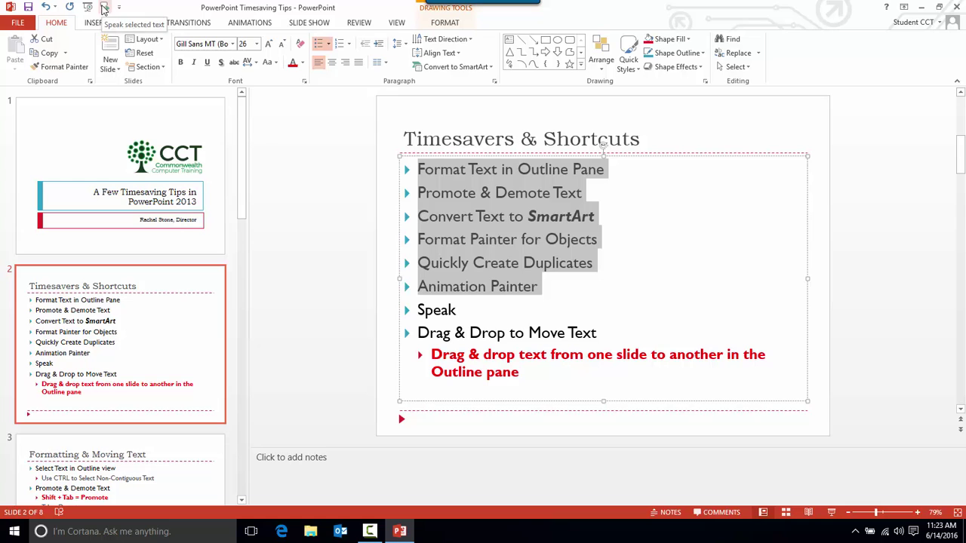
pyautogui.click(105, 7)
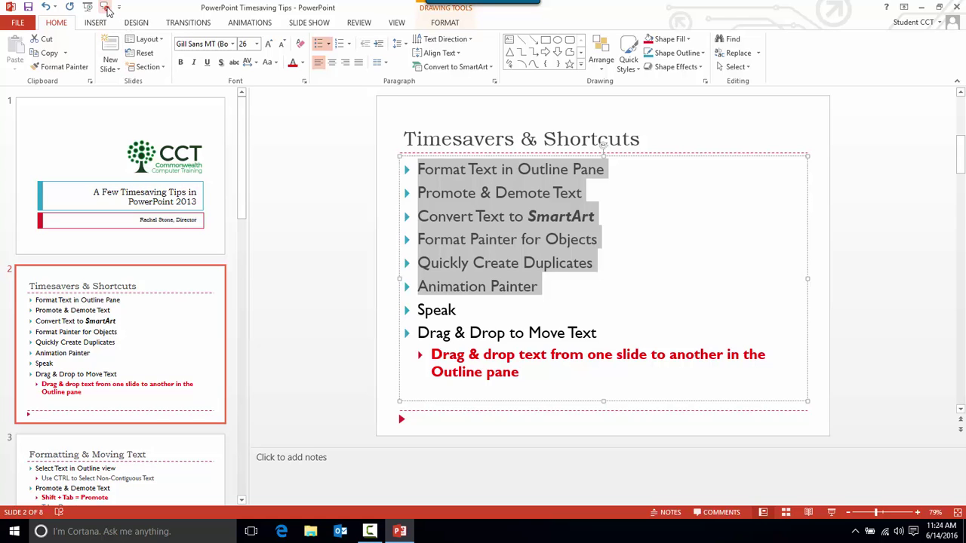
pyautogui.click(563, 293)
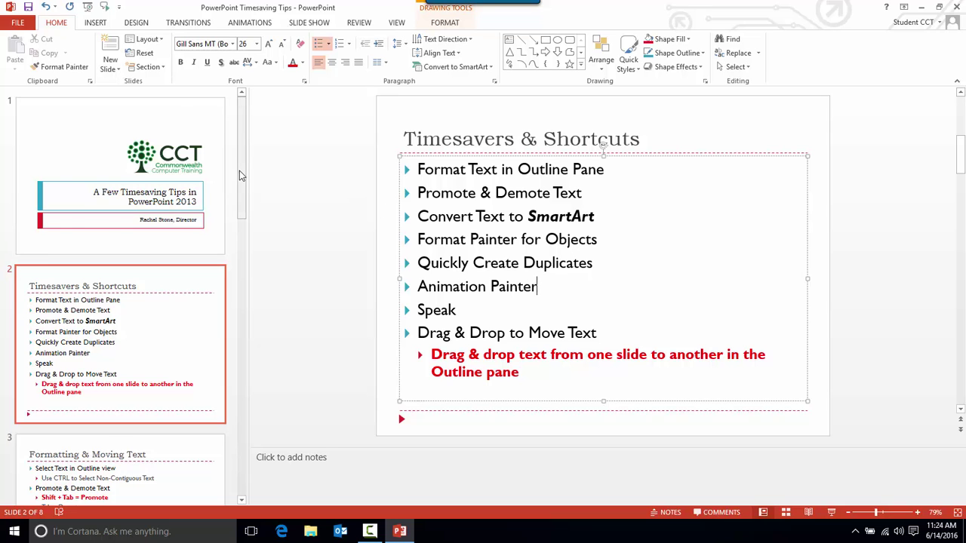
# - Display slide 7, Duplicate Slide, to review its keyboard and presentation shortcuts
pyautogui.moveTo(240, 173); pyautogui.dragTo(218, 457)
pyautogui.click(94, 240)
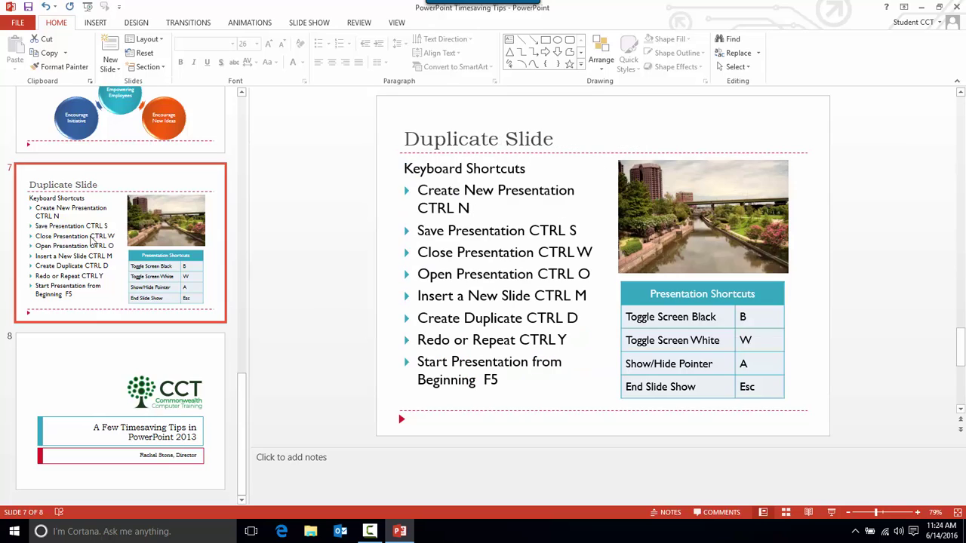